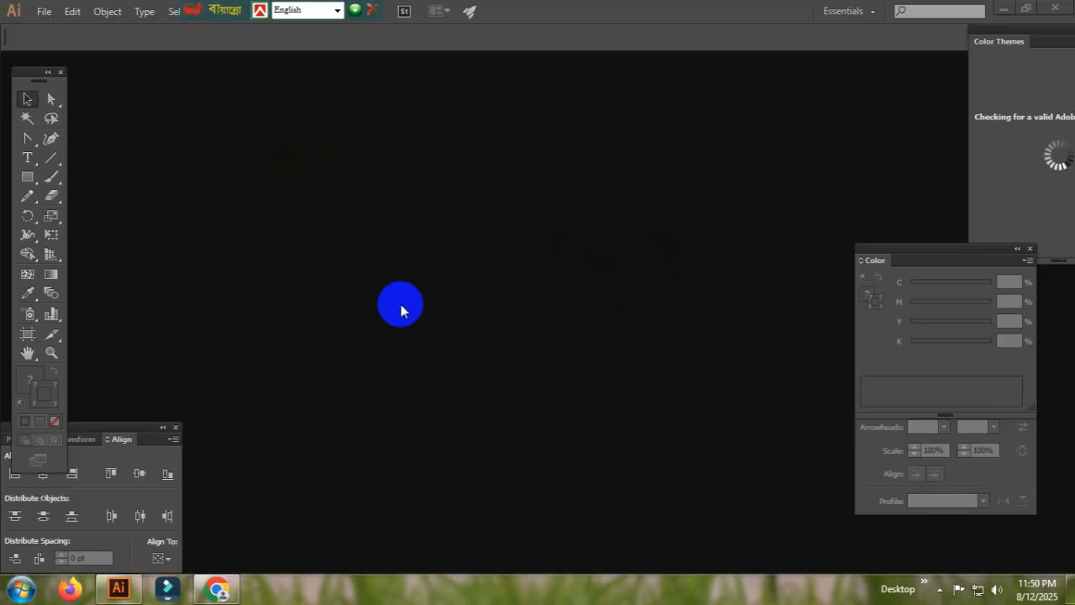
# - Create a new blank CMYK document with the default settings and dock the floating tool palette
pyautogui.click(43, 13)
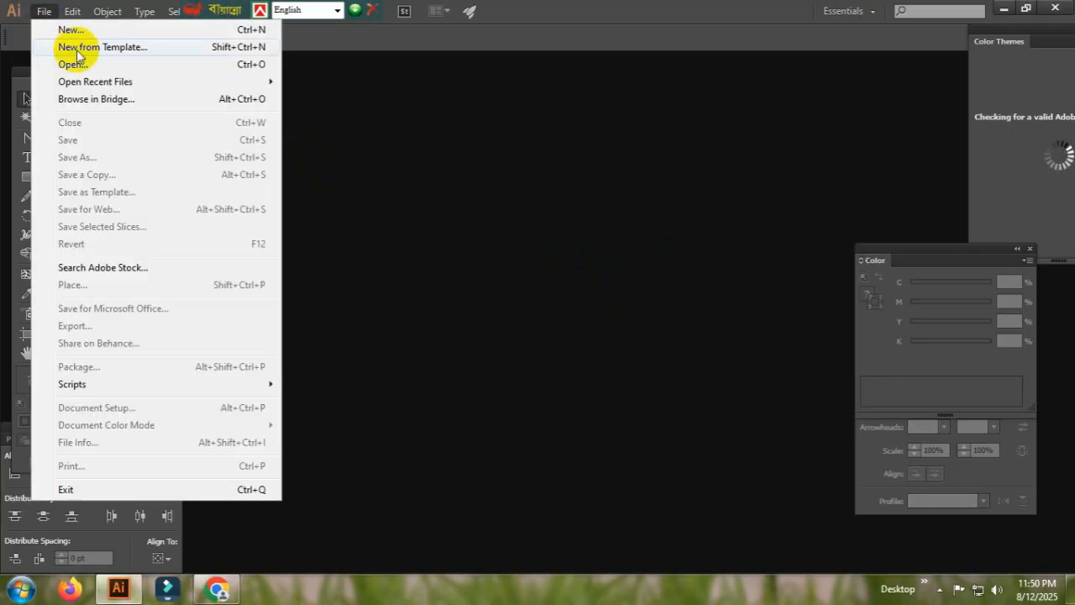
pyautogui.click(67, 29)
pyautogui.click(658, 471)
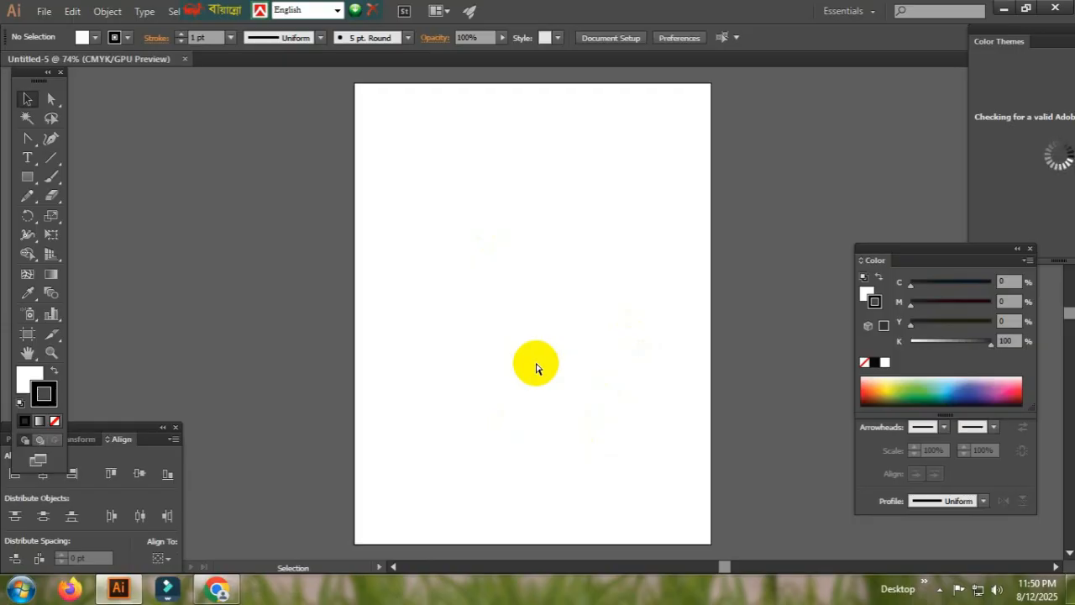
pyautogui.hotkey('ctrl', '-')
pyautogui.hotkey('ctrl', '-')
pyautogui.hotkey('ctrl', '-')
pyautogui.hotkey('ctrl', '+')
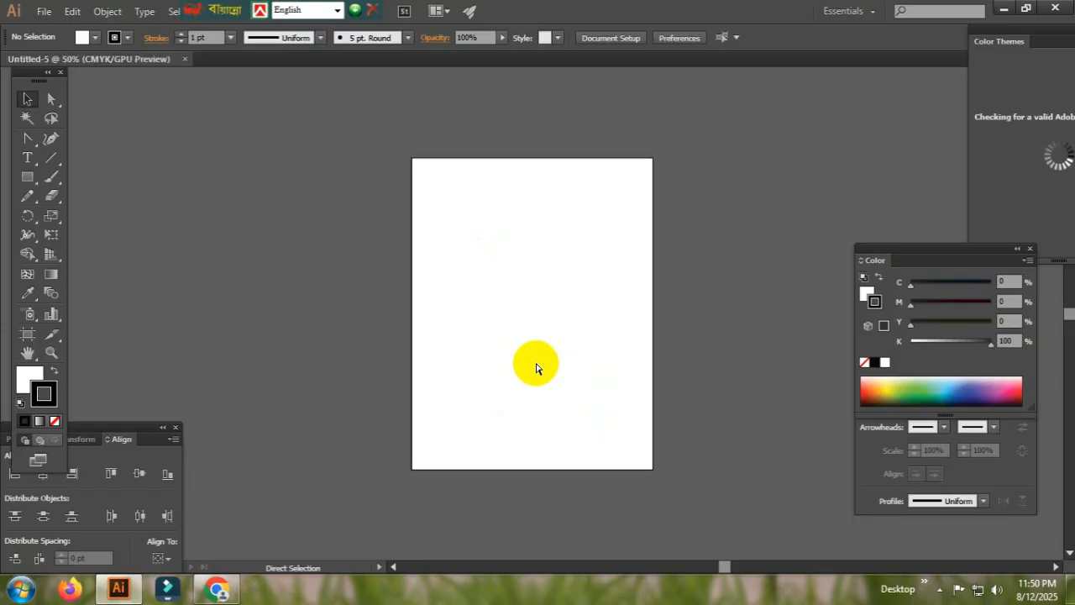
pyautogui.hotkey('ctrl', '-')
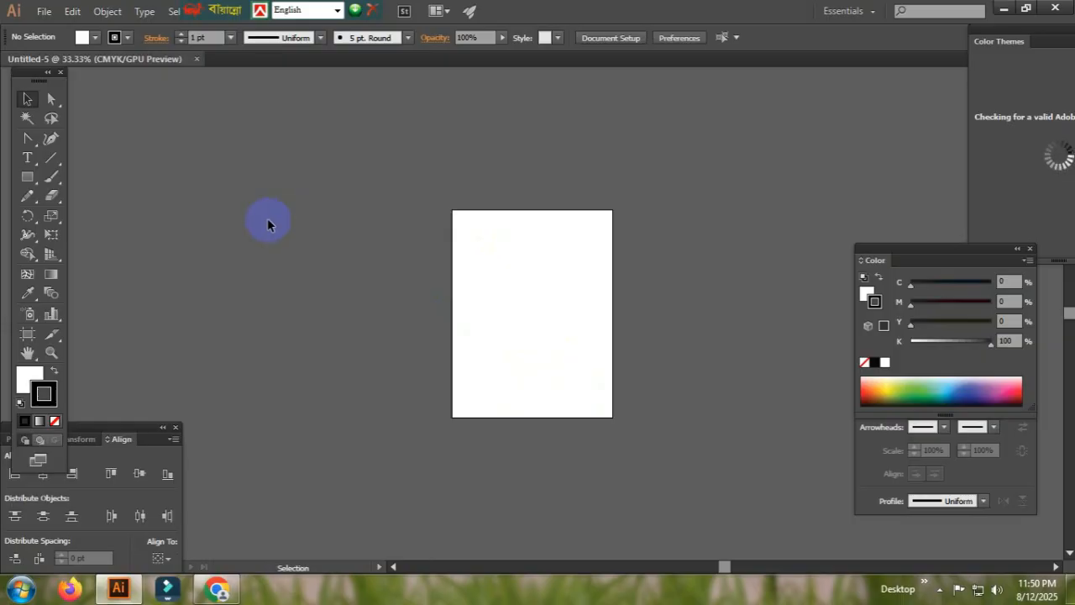
pyautogui.click(324, 395)
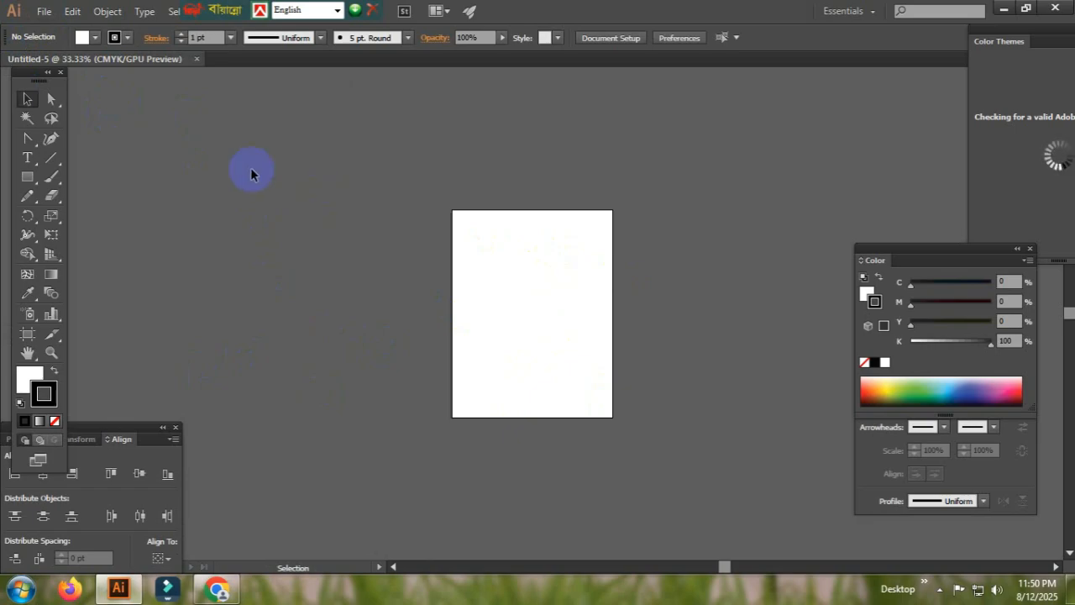
pyautogui.moveTo(28, 74); pyautogui.dragTo(16, 72)
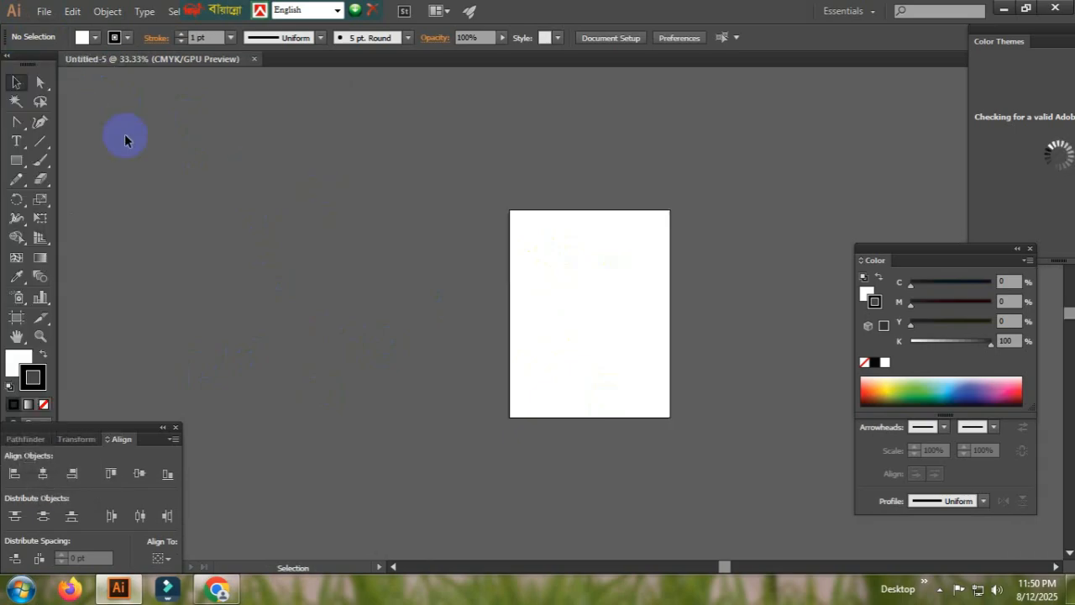
# - Open images.jpg from the Desktop as a separate document and close that document again
pyautogui.click(46, 14)
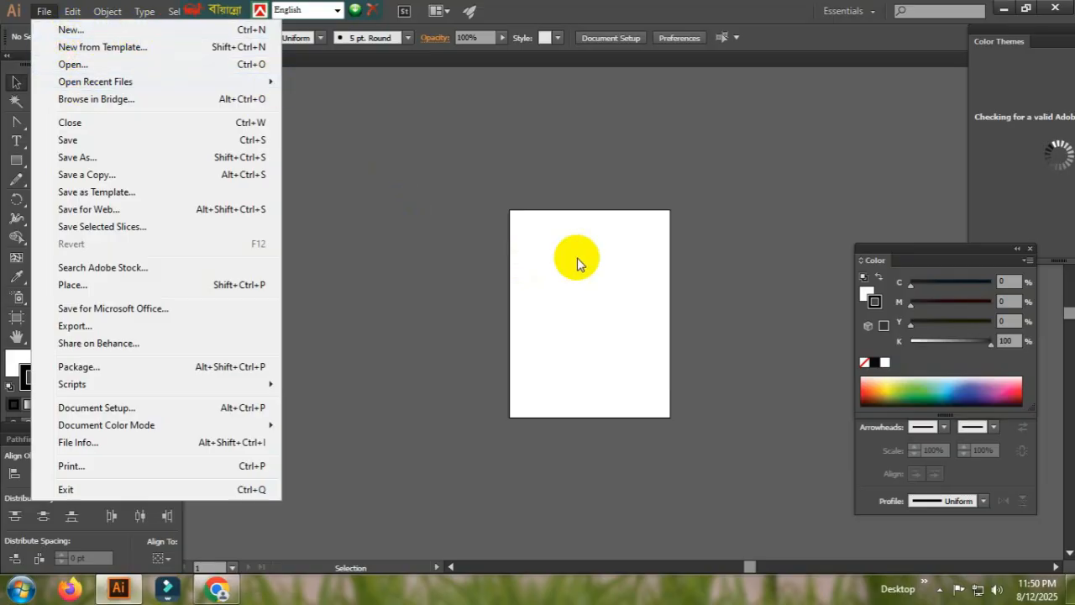
pyautogui.click(108, 72)
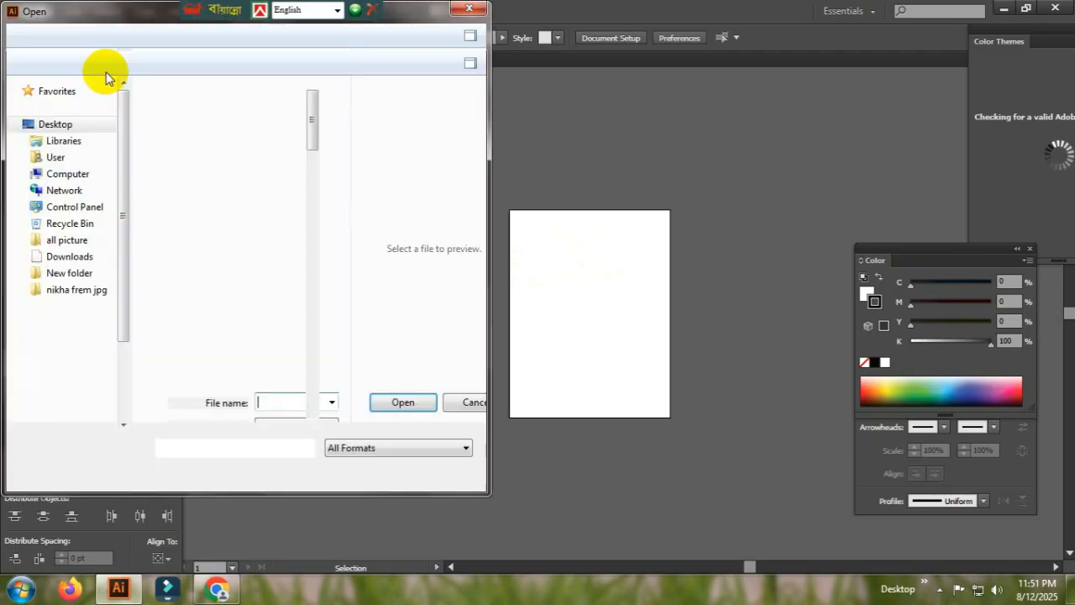
pyautogui.click(184, 225)
pyautogui.scroll(-5, 184, 229)
pyautogui.scroll(-10, 184, 227)
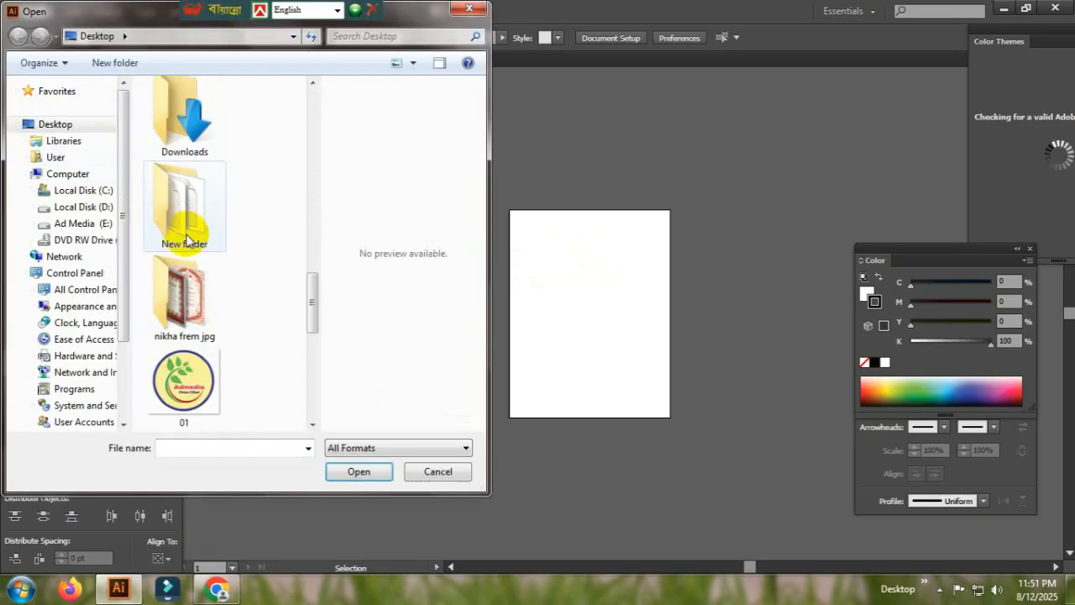
pyautogui.click(179, 207)
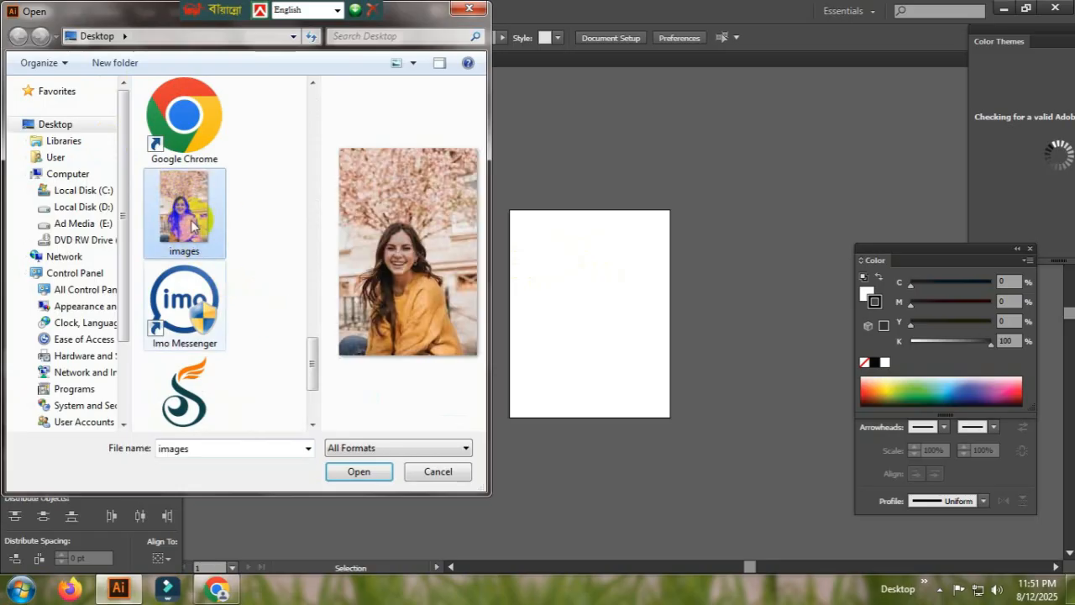
pyautogui.click(358, 472)
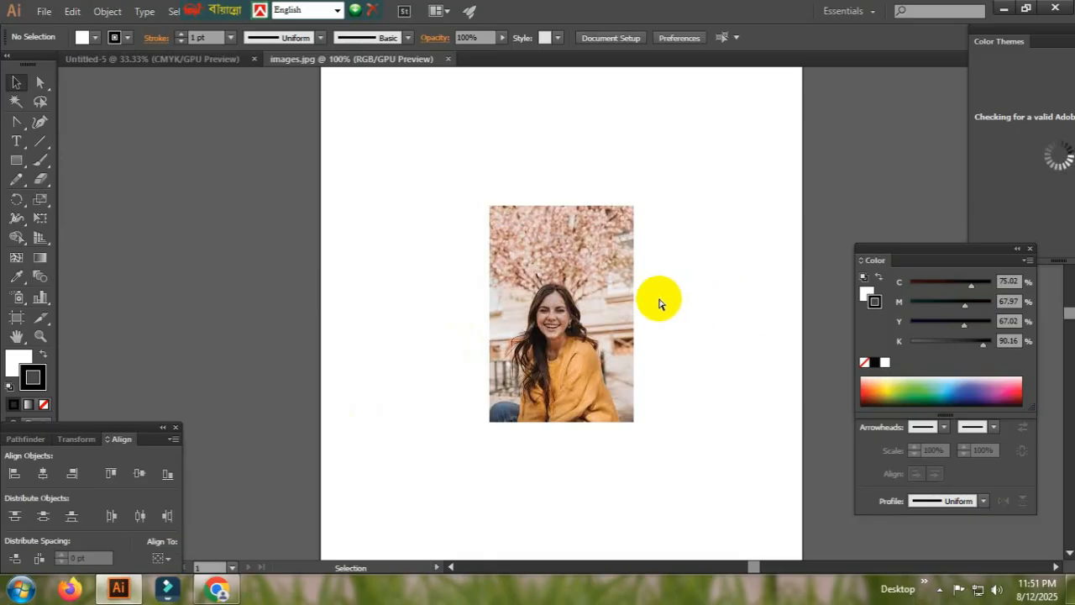
pyautogui.hotkey('ctrl', '+')
pyautogui.hotkey('ctrl', 'w')
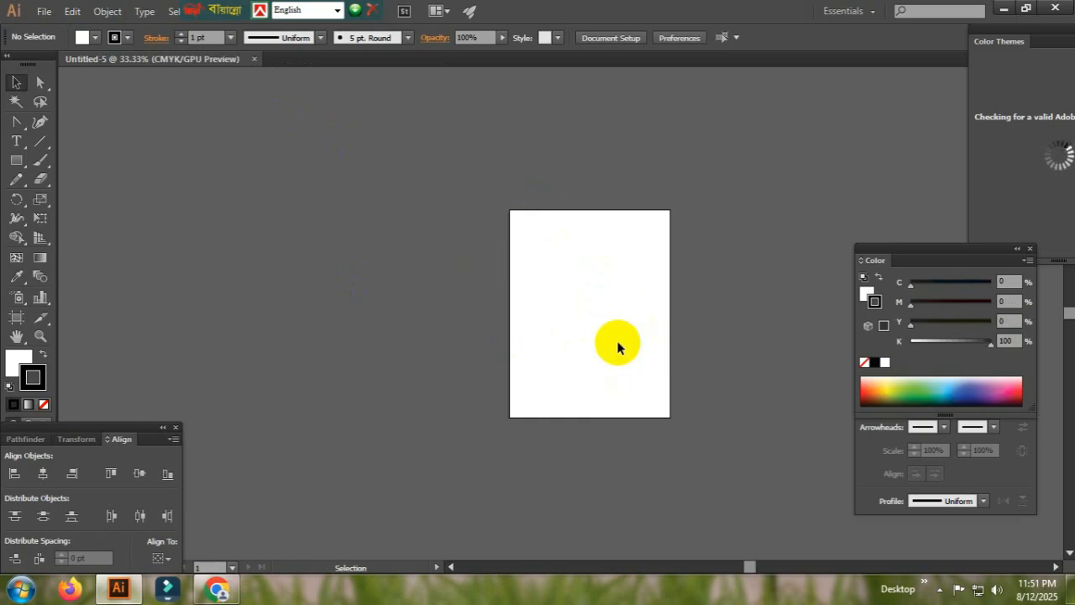
# - Place images.jpg from the Desktop onto the blank artboard at its original size, 183 by 275 pt
pyautogui.click(45, 20)
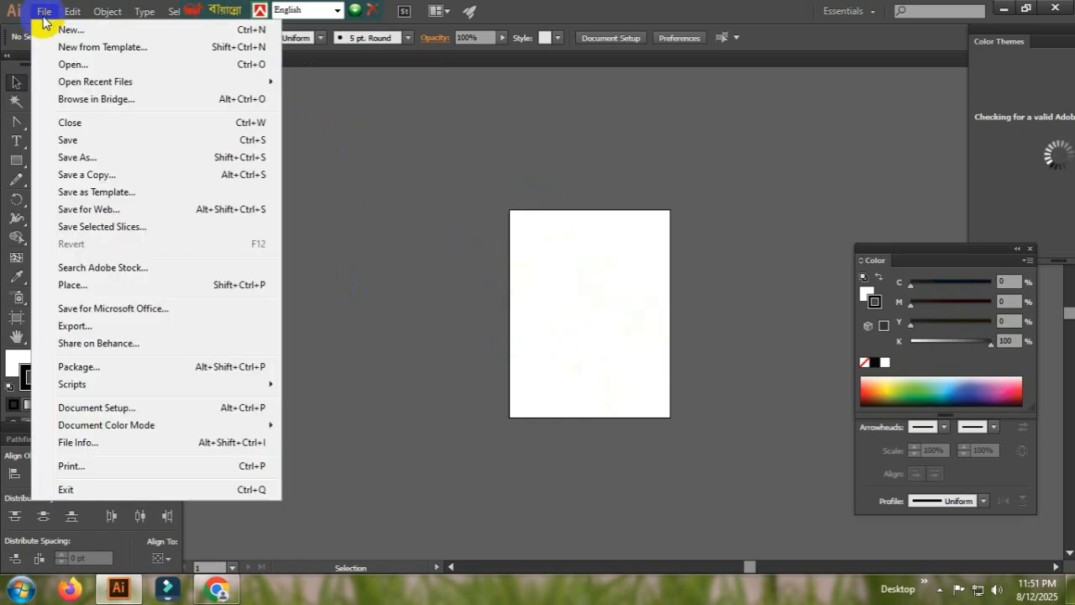
pyautogui.click(99, 288)
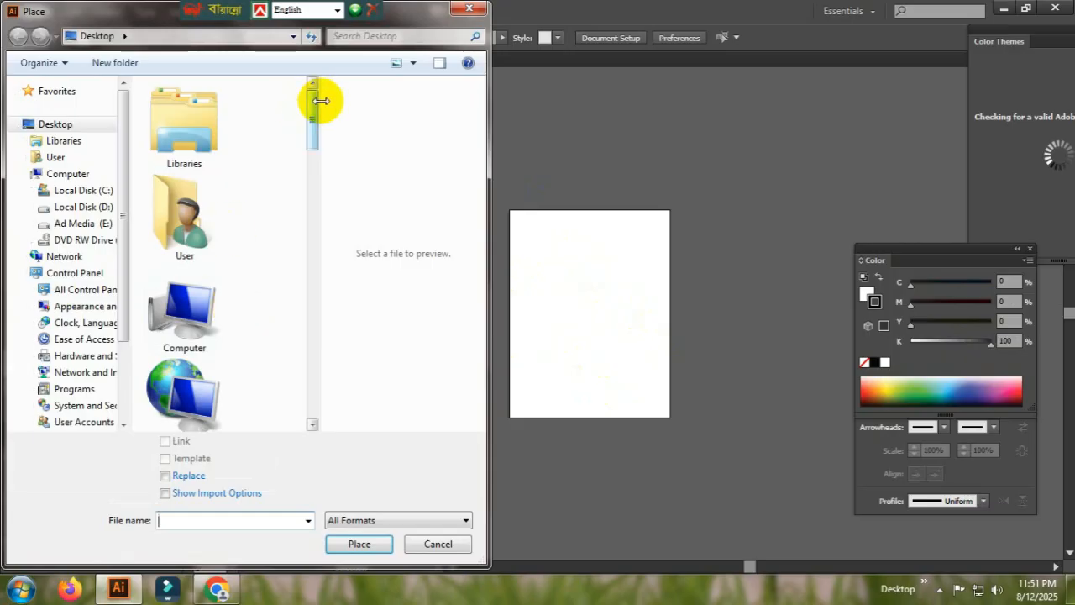
pyautogui.moveTo(316, 108); pyautogui.dragTo(312, 361)
pyautogui.click(193, 261)
pyautogui.click(360, 545)
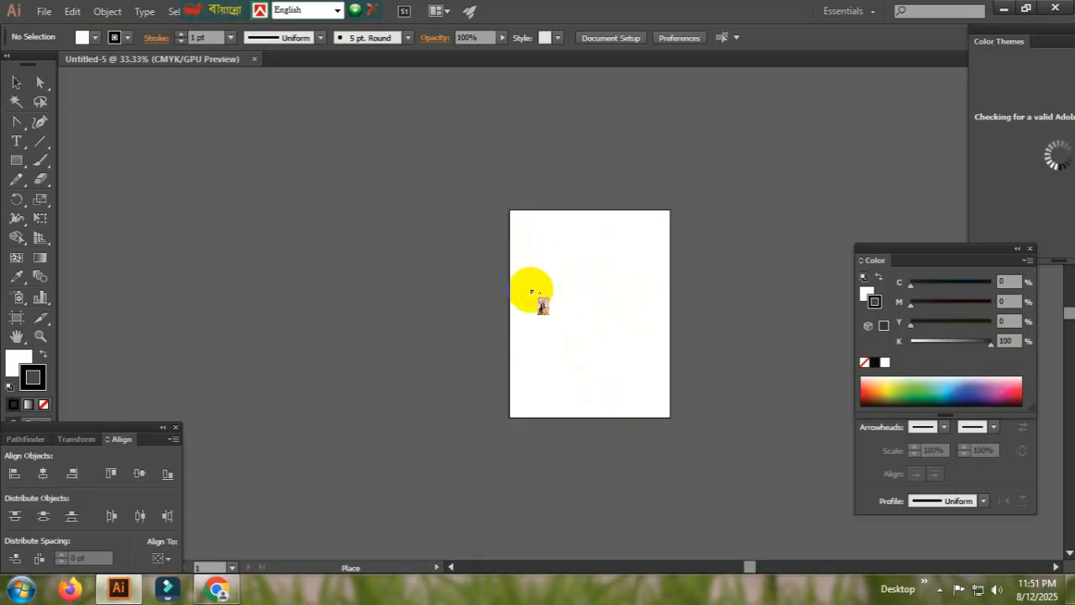
pyautogui.click(519, 284)
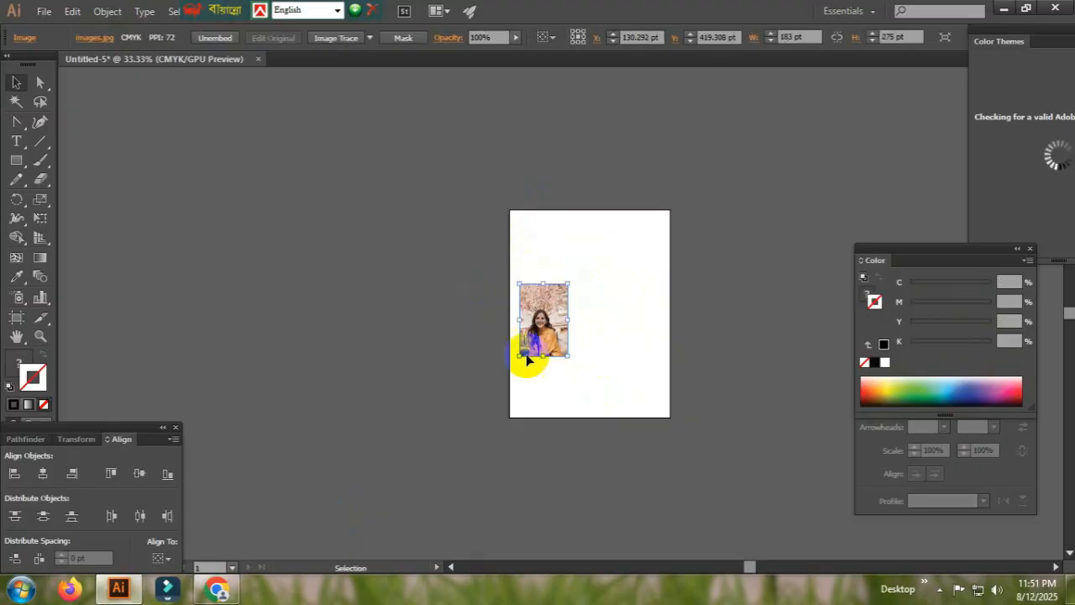
# - Move the placed photo toward the middle of the artboard, to about X 357 pt and Y 464 pt
pyautogui.click(572, 307)
pyautogui.moveTo(541, 315); pyautogui.dragTo(565, 315)
pyautogui.click(641, 353)
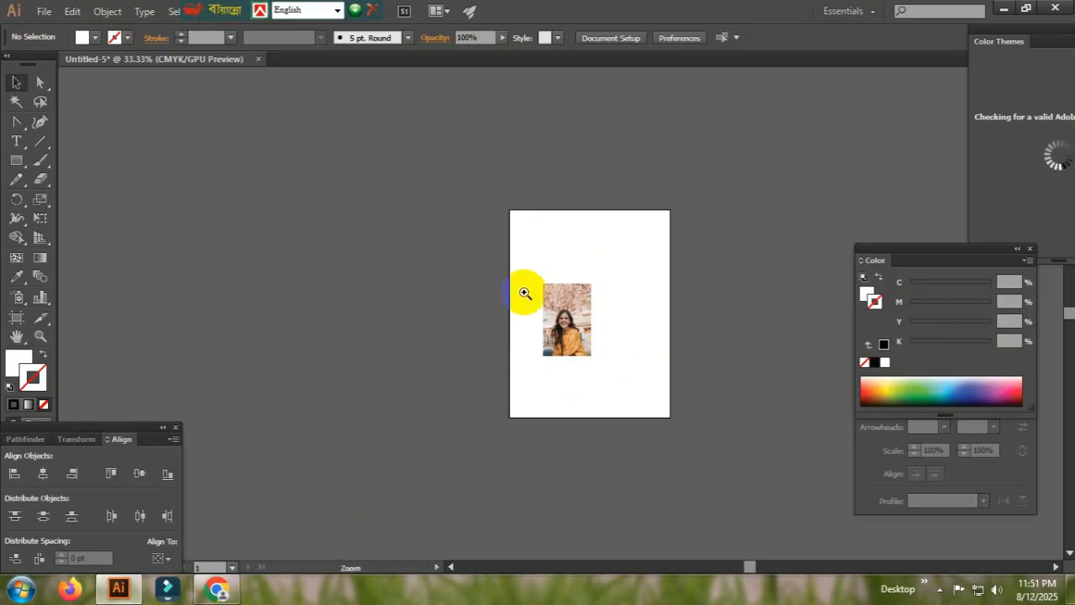
pyautogui.scroll(5, 589, 302)
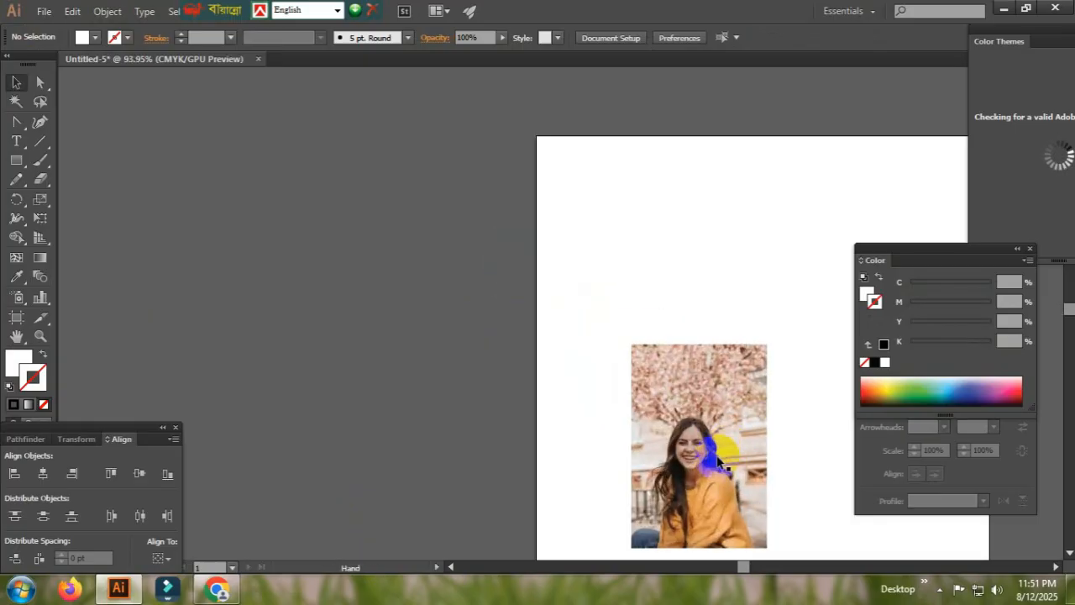
pyautogui.moveTo(683, 436); pyautogui.dragTo(306, 274)
pyautogui.moveTo(291, 319); pyautogui.dragTo(384, 353)
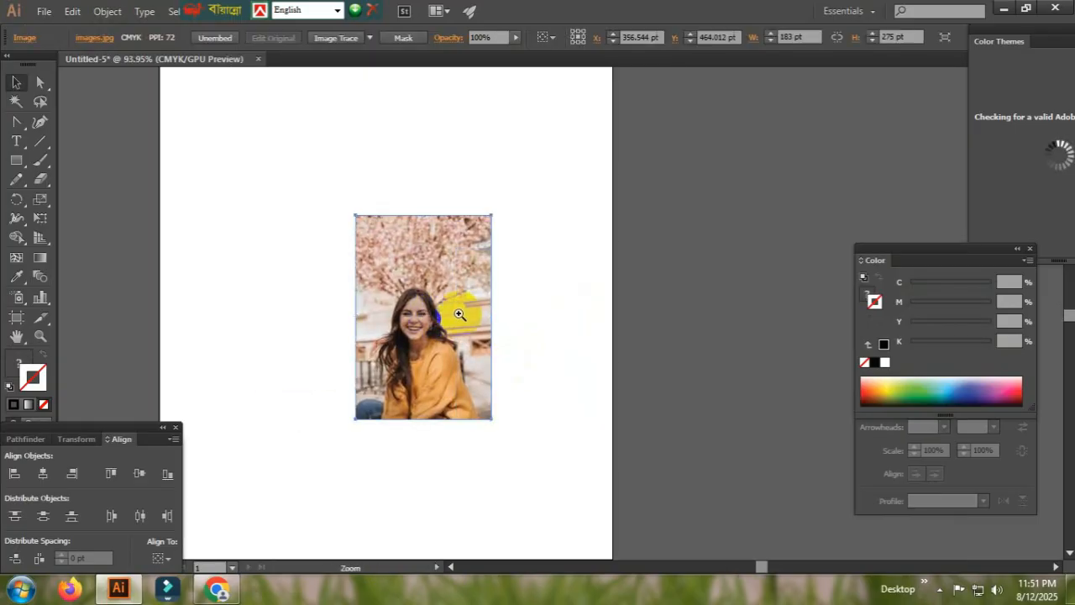
pyautogui.moveTo(431, 317); pyautogui.dragTo(551, 346)
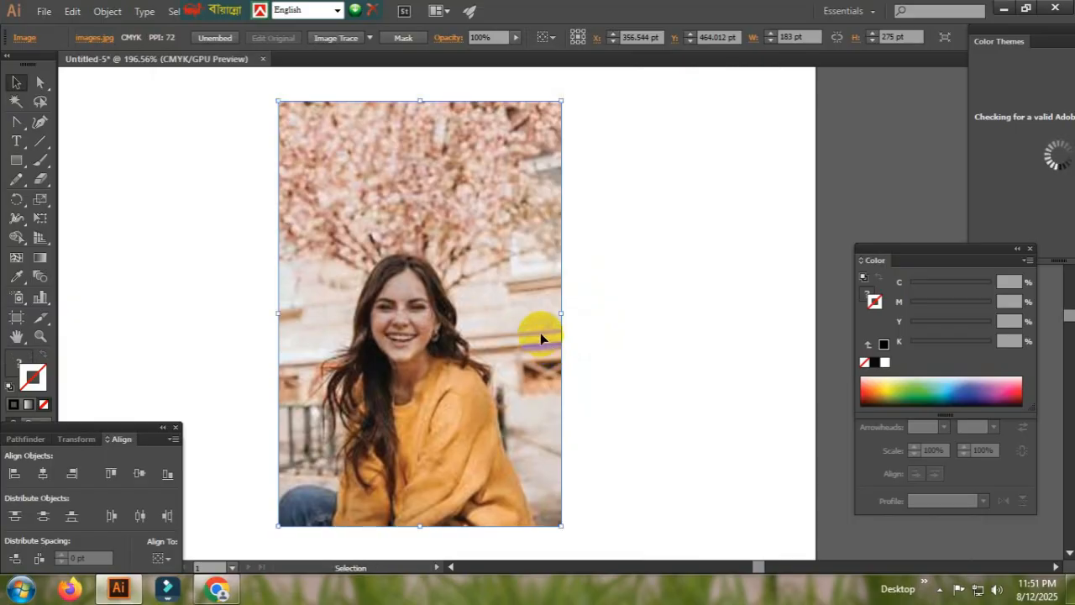
pyautogui.scroll(-2, 547, 353)
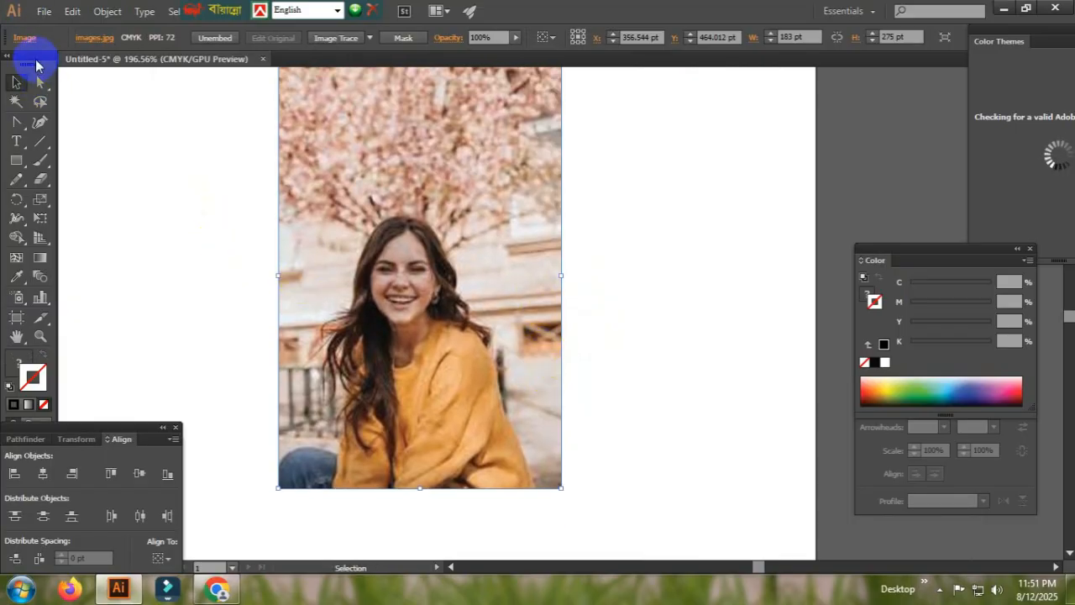
# - Draw a white rectangle about 150 by 189 pt over the lower part of the photo, covering the woman
pyautogui.click(17, 161)
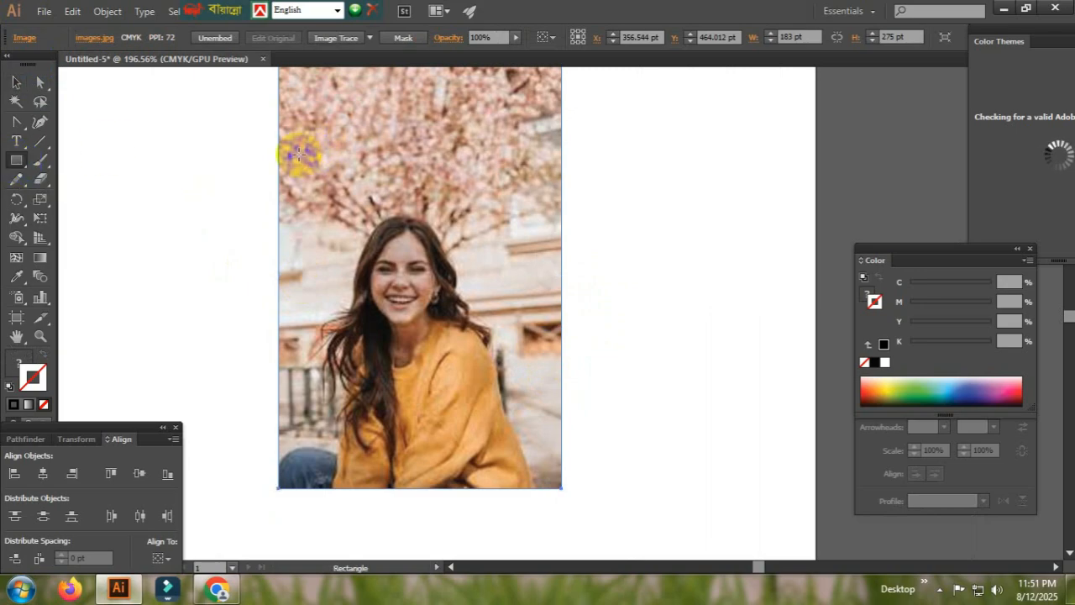
pyautogui.moveTo(299, 184); pyautogui.dragTo(527, 476)
pyautogui.click(17, 82)
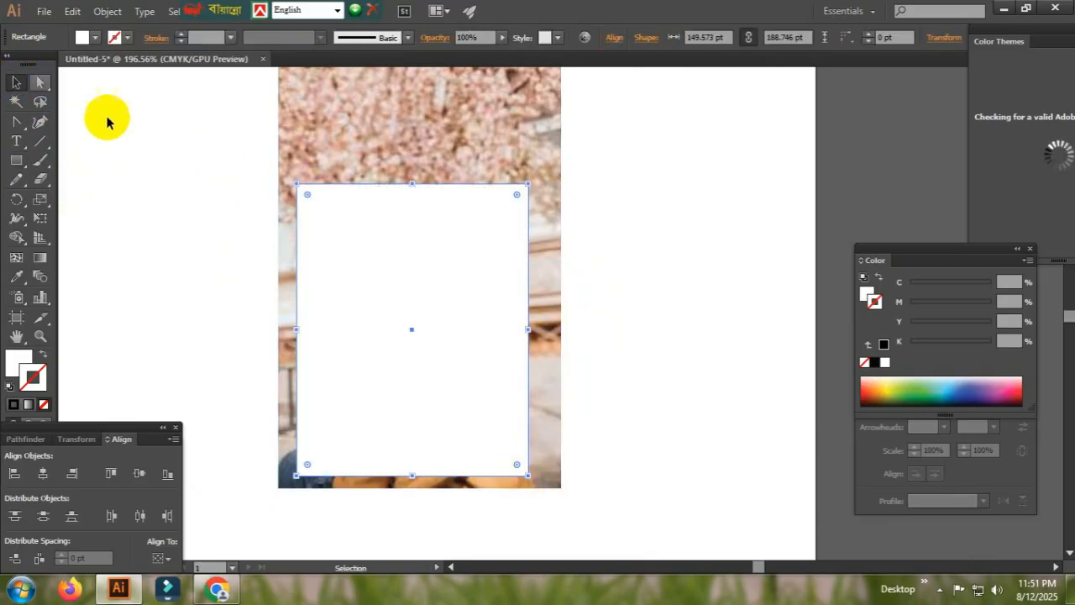
pyautogui.click(134, 130)
# - Lock the photo and test the lock by marquee-selecting across the photo and the white rectangle
pyautogui.click(373, 148)
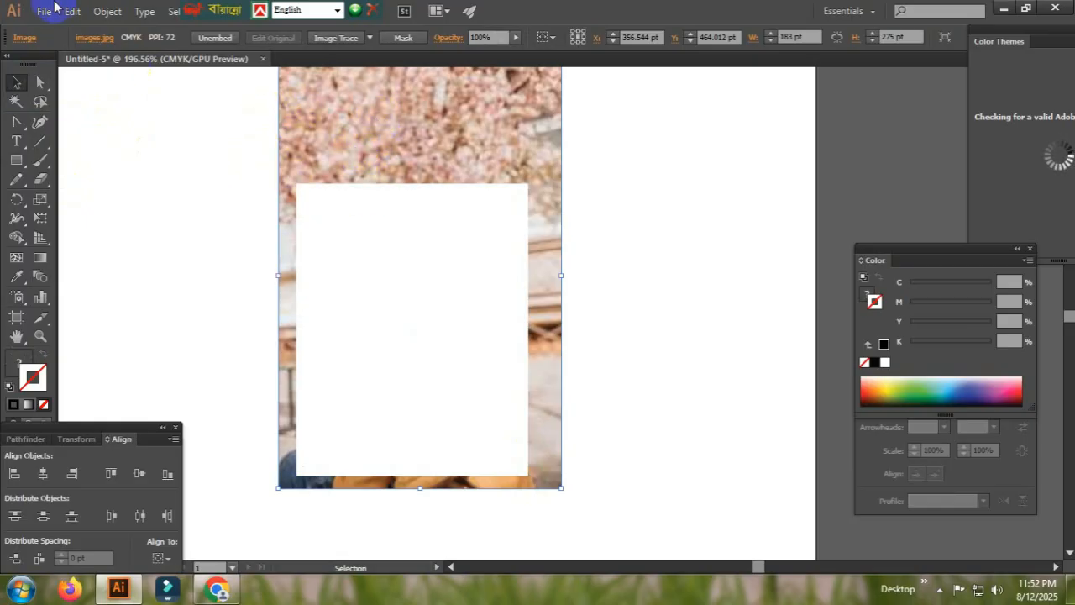
pyautogui.click(113, 14)
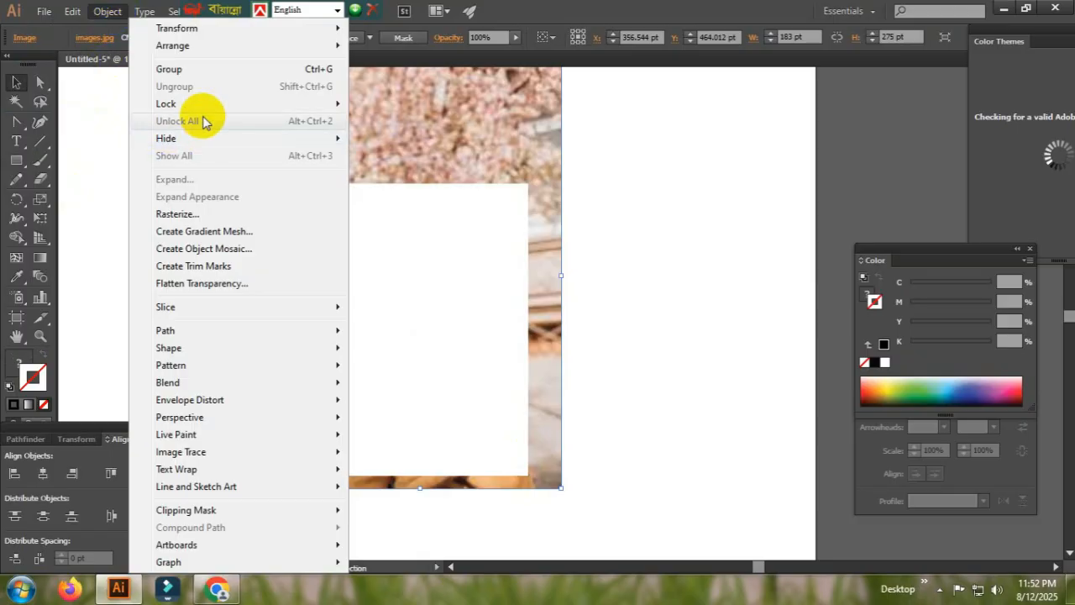
pyautogui.moveTo(193, 110)
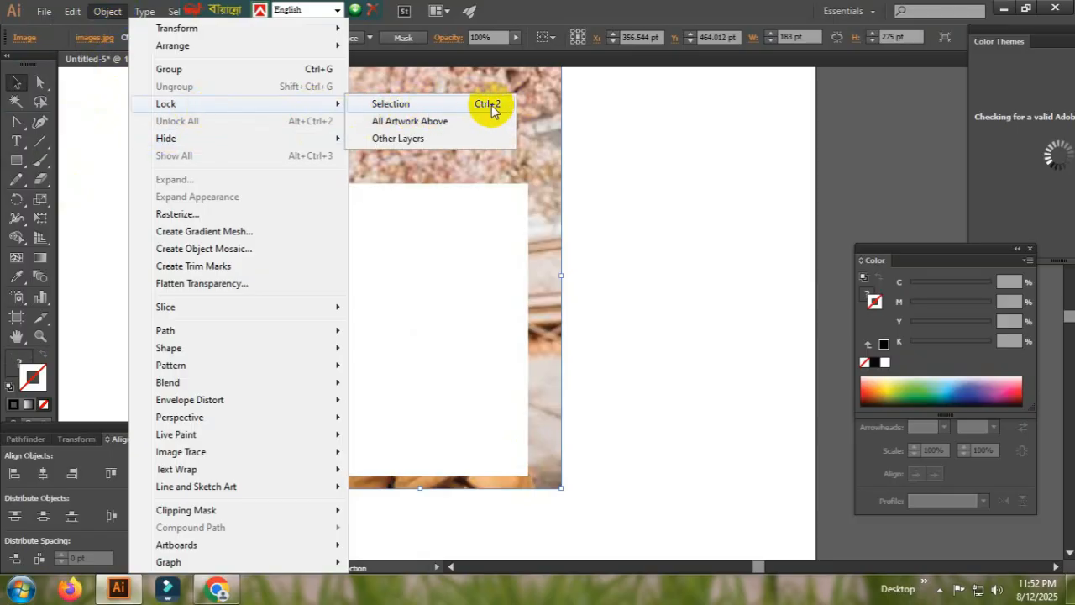
pyautogui.click(444, 105)
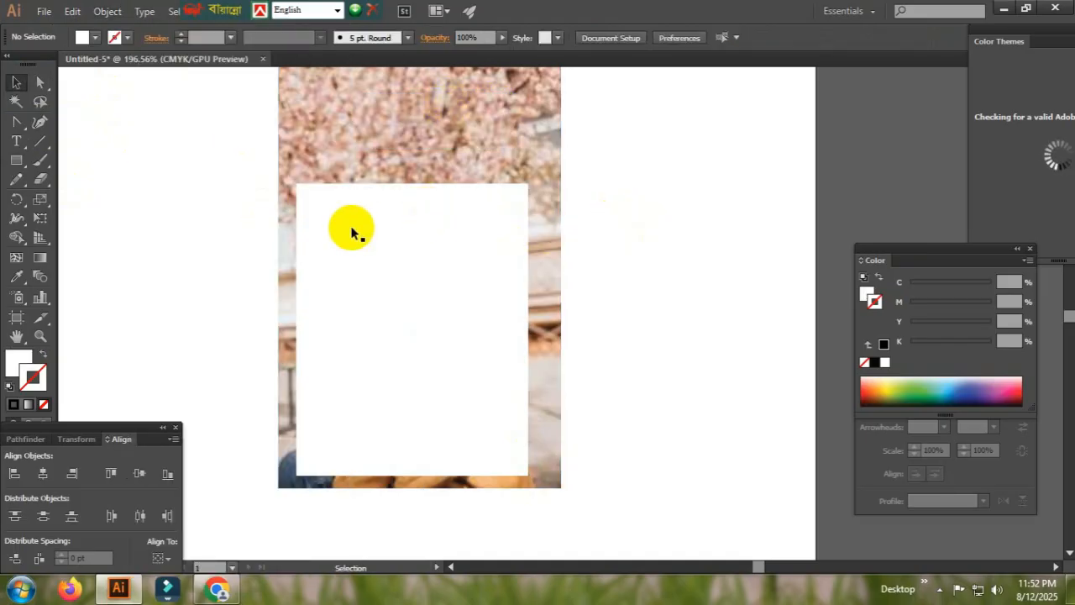
pyautogui.moveTo(259, 156); pyautogui.dragTo(629, 330)
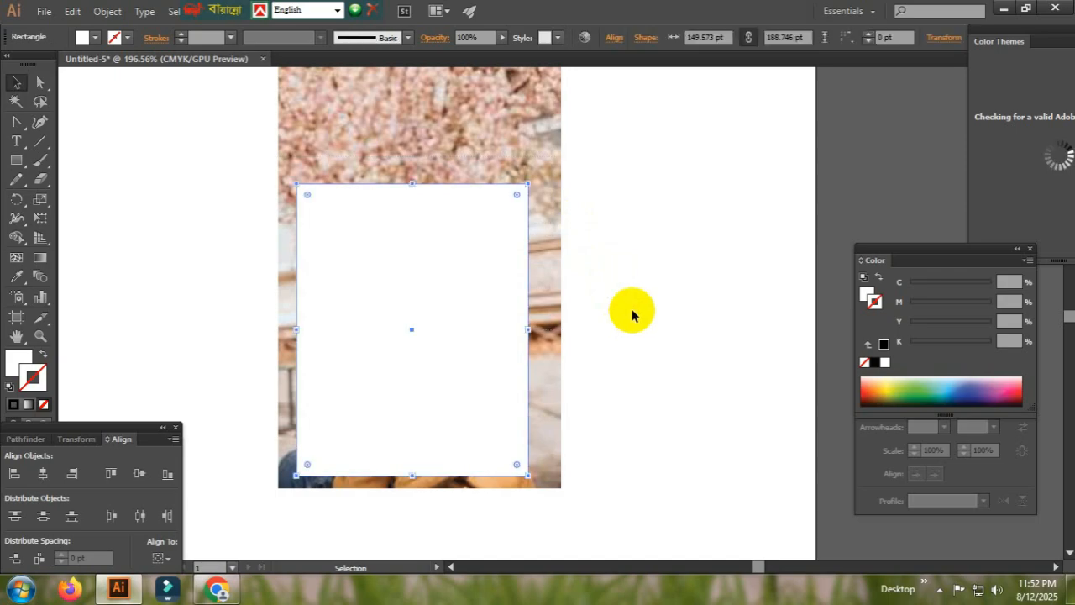
pyautogui.click(632, 314)
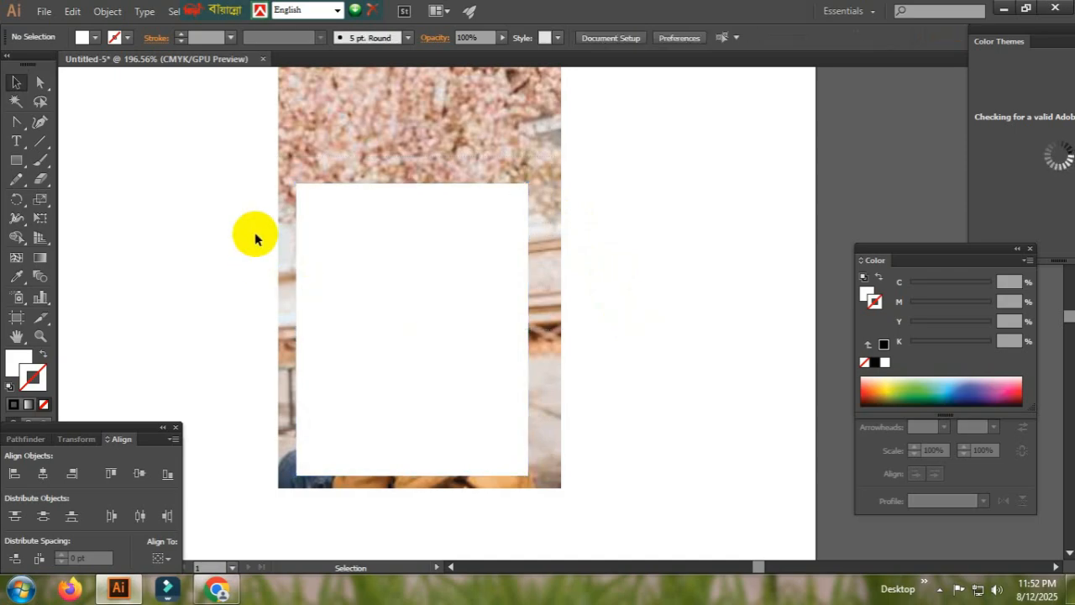
pyautogui.moveTo(272, 156); pyautogui.dragTo(570, 267)
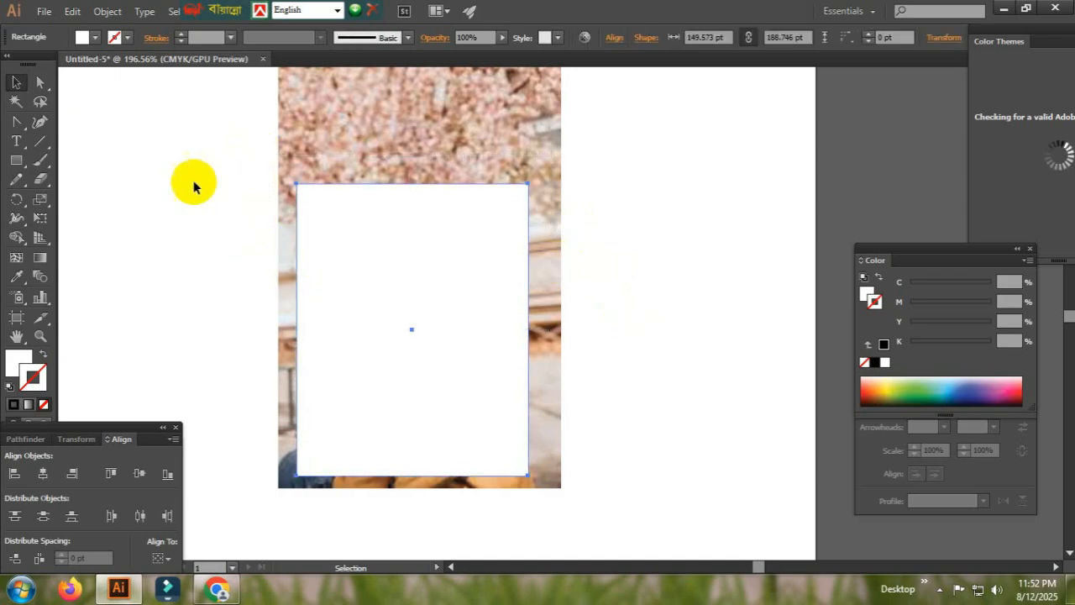
pyautogui.click(192, 181)
# - Round the two top corners of the white rectangle fully so that its upper edge forms a semicircular arch
pyautogui.click(38, 83)
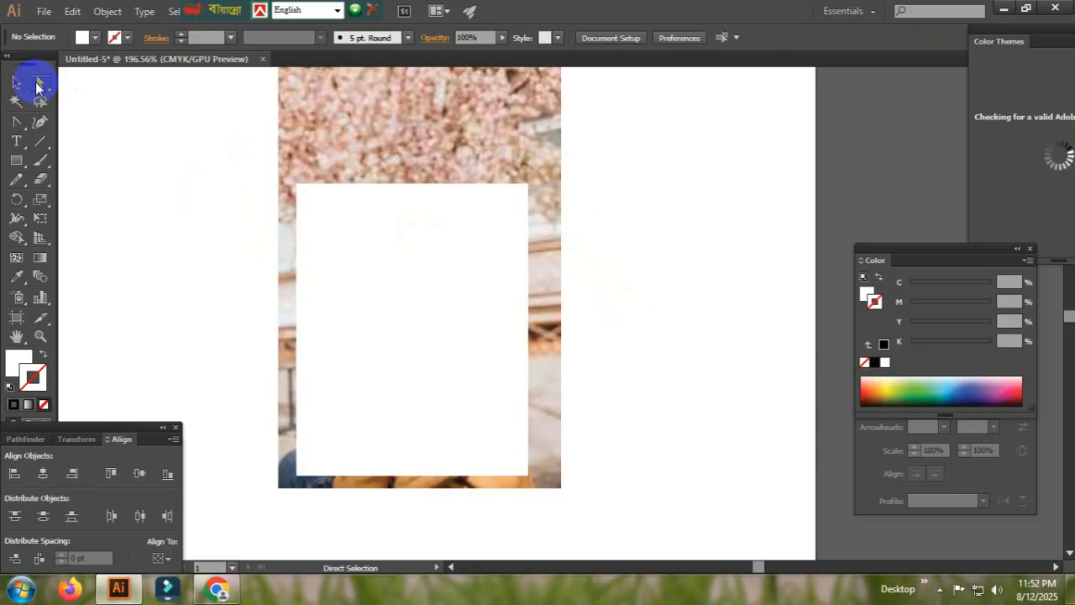
pyautogui.moveTo(236, 131); pyautogui.dragTo(479, 389)
pyautogui.click(16, 82)
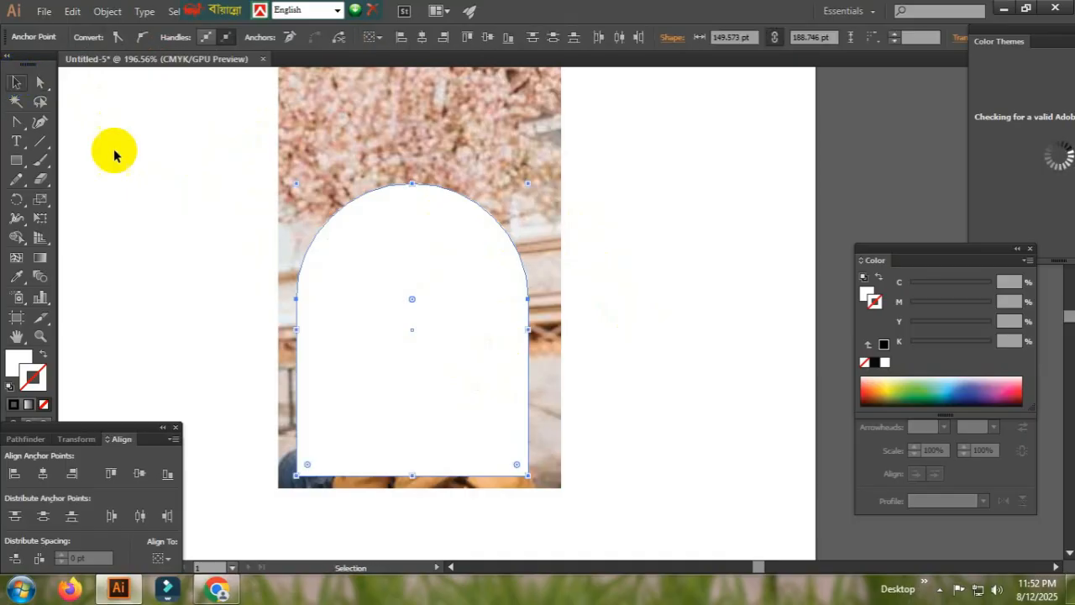
pyautogui.click(183, 190)
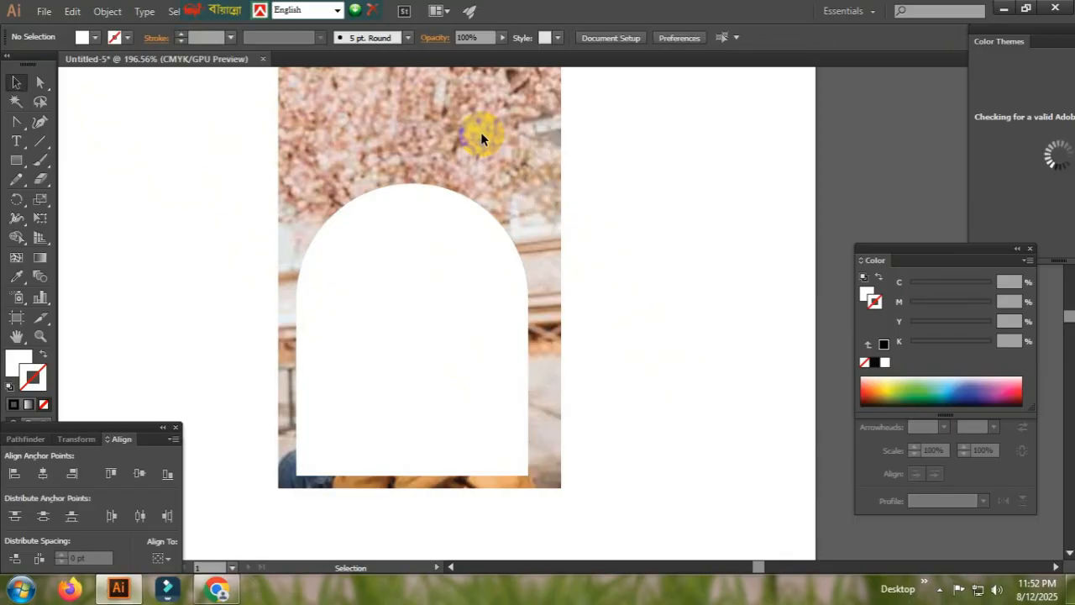
# - Unlock the photo behind the white arch
pyautogui.scroll(2, 480, 132)
pyautogui.scroll(-1, 481, 132)
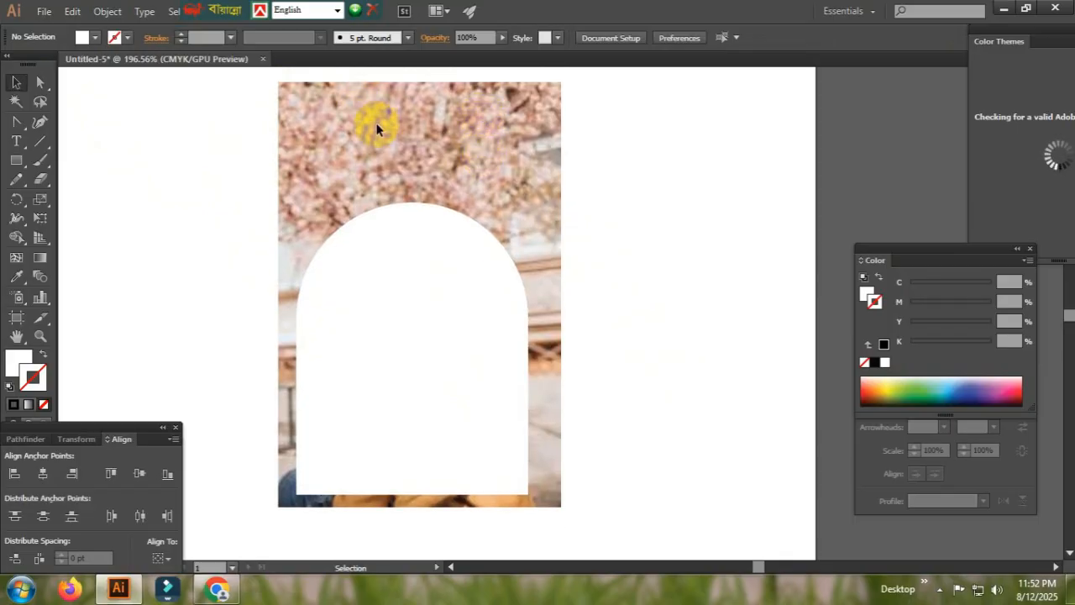
pyautogui.click(107, 11)
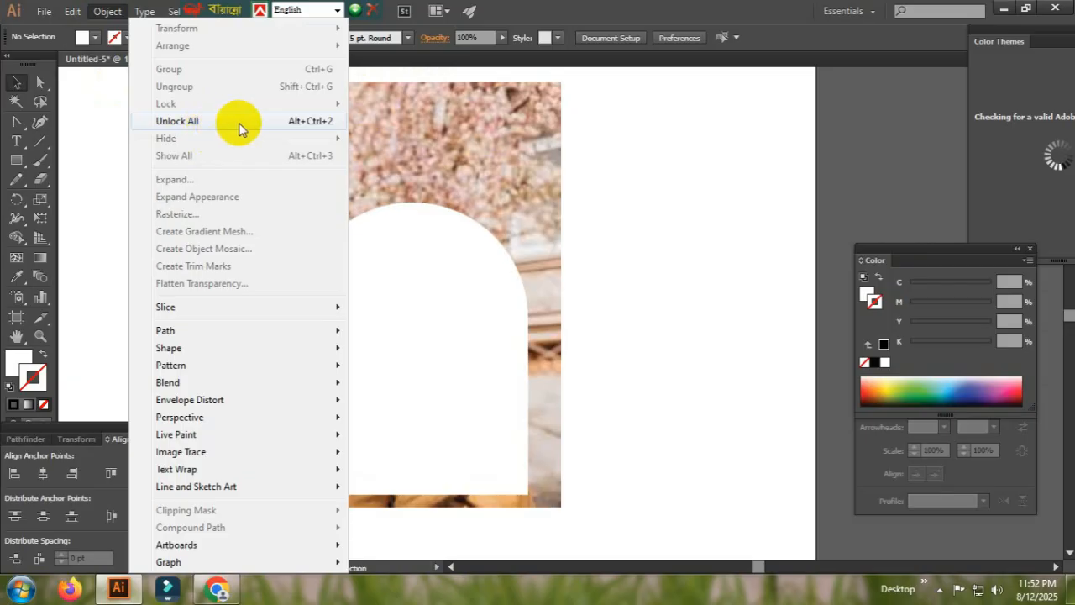
pyautogui.click(298, 124)
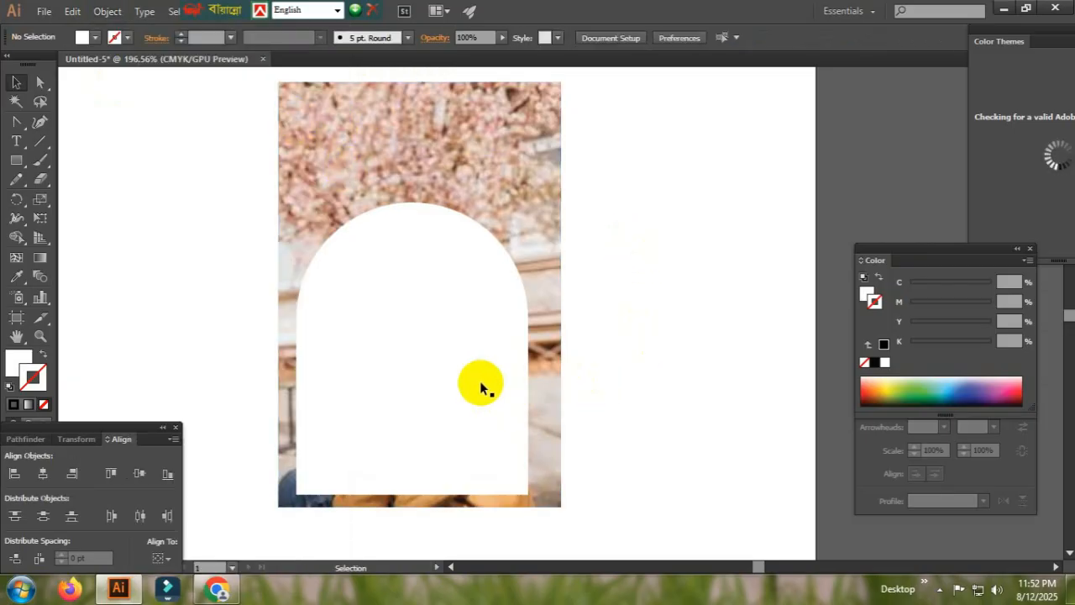
# - Select the photo together with the white arch and make a clipping mask that crops the photo to the arch
pyautogui.moveTo(655, 307); pyautogui.dragTo(395, 402)
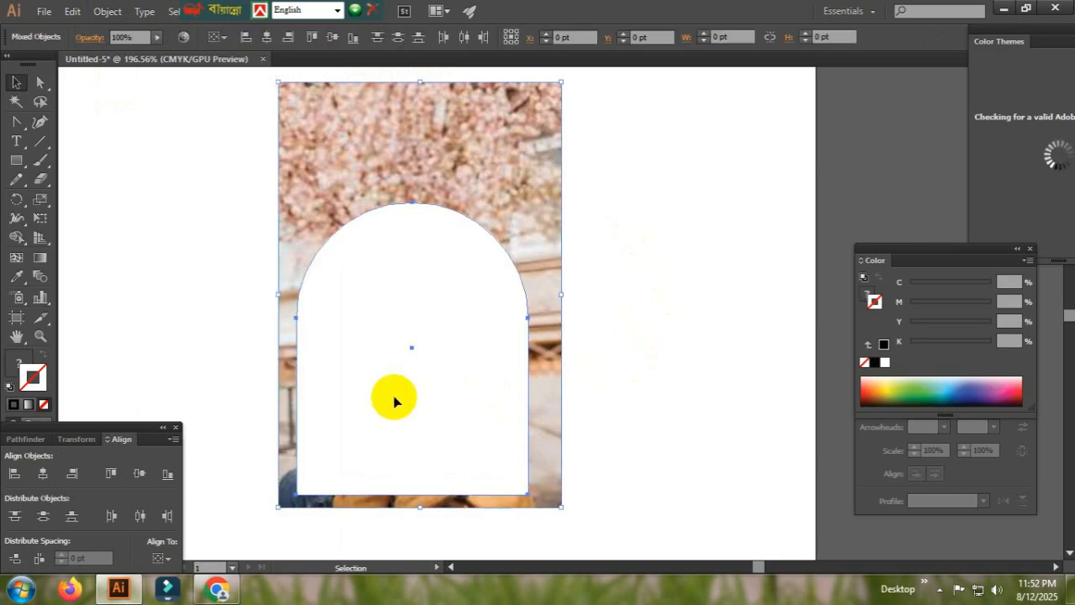
pyautogui.click(703, 206)
pyautogui.moveTo(643, 213); pyautogui.dragTo(403, 357)
pyautogui.rightClick(404, 357)
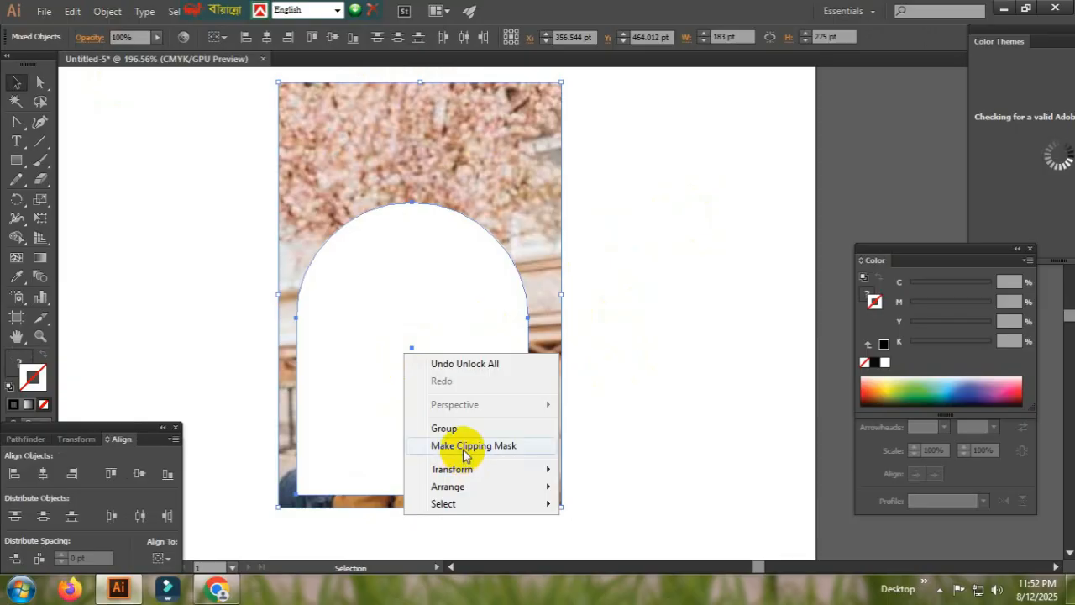
pyautogui.click(513, 450)
pyautogui.click(663, 380)
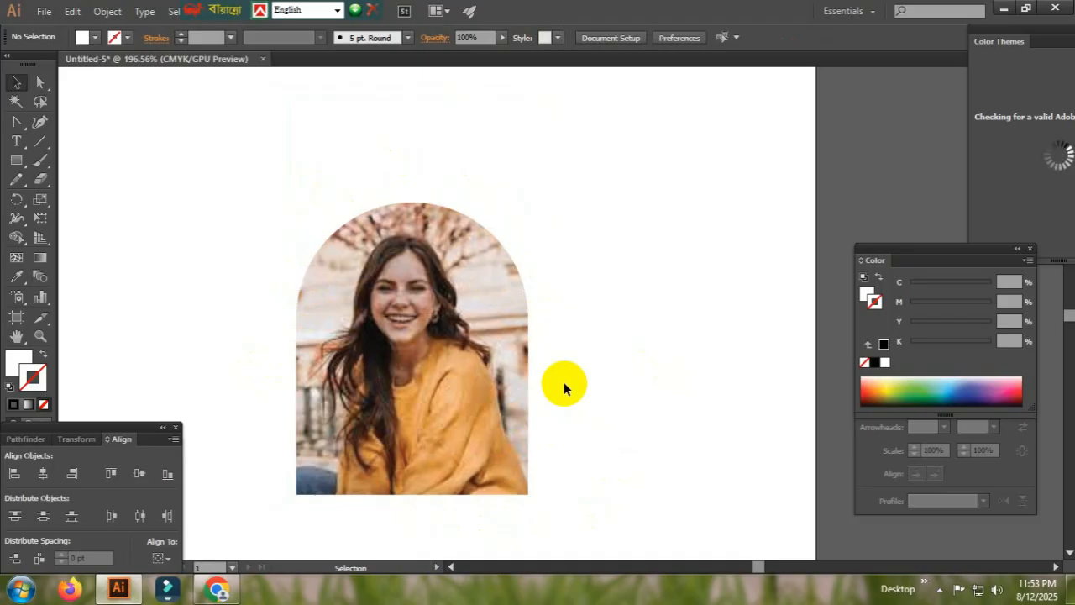
# - Directly select the arch's clipping path and give it a black stroke
pyautogui.press('a')
pyautogui.click(380, 212)
pyautogui.click(610, 240)
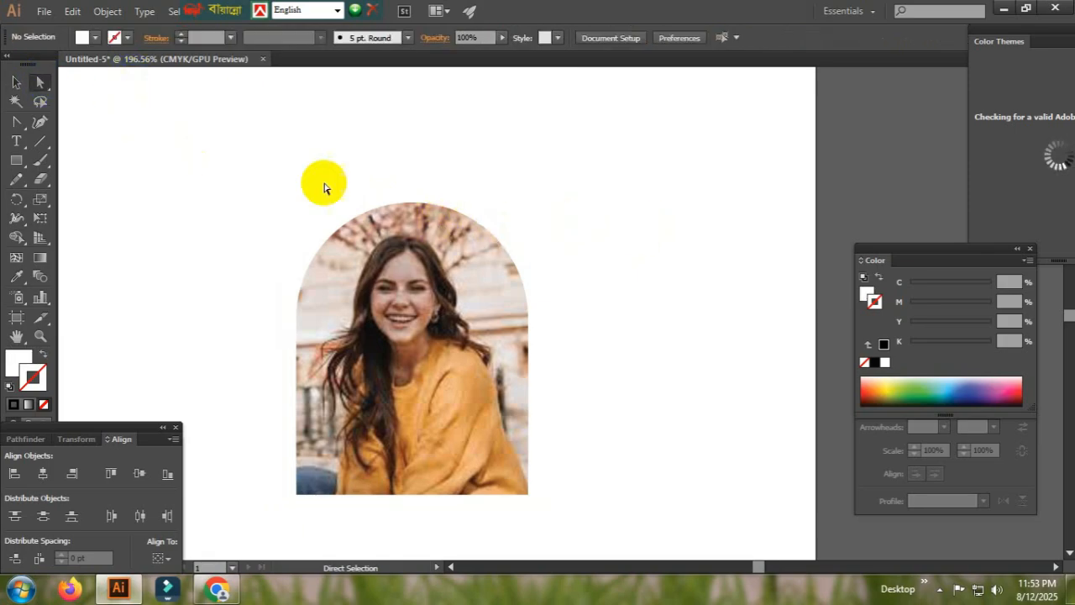
pyautogui.click(376, 209)
pyautogui.click(377, 212)
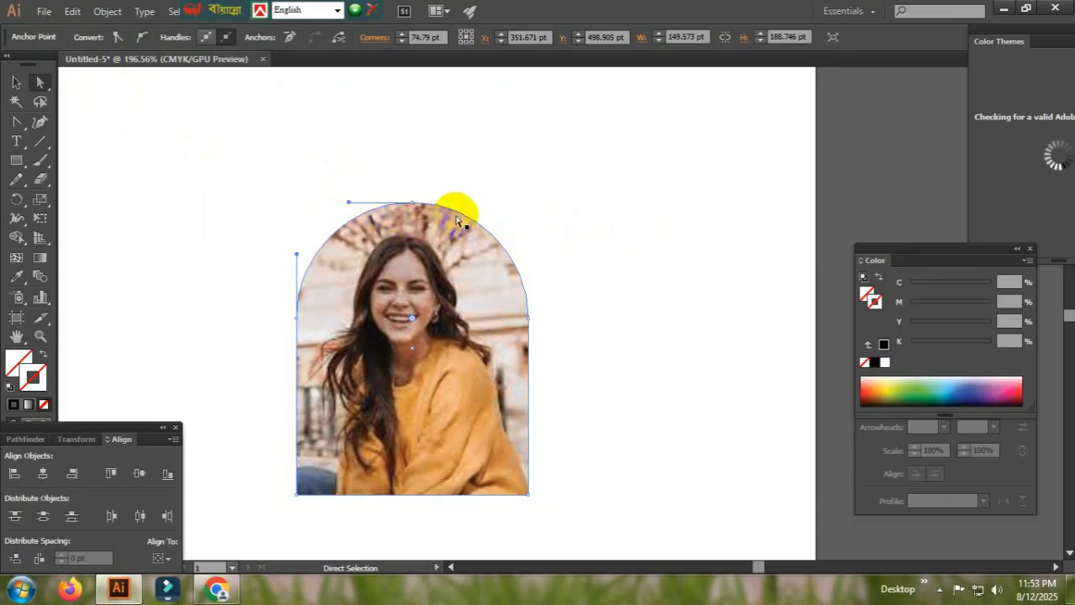
pyautogui.click(872, 301)
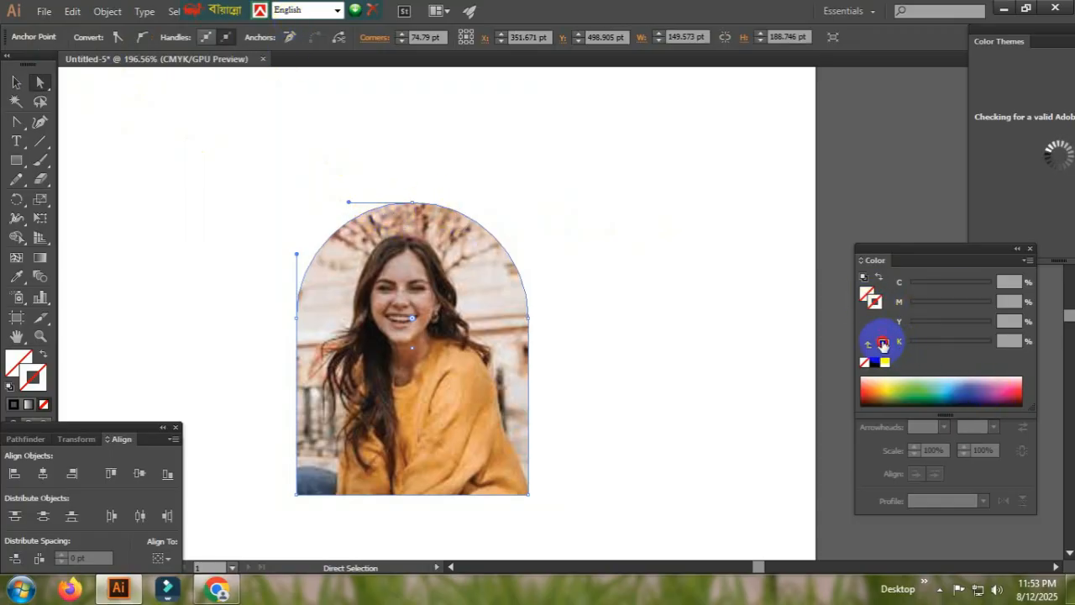
pyautogui.click(884, 343)
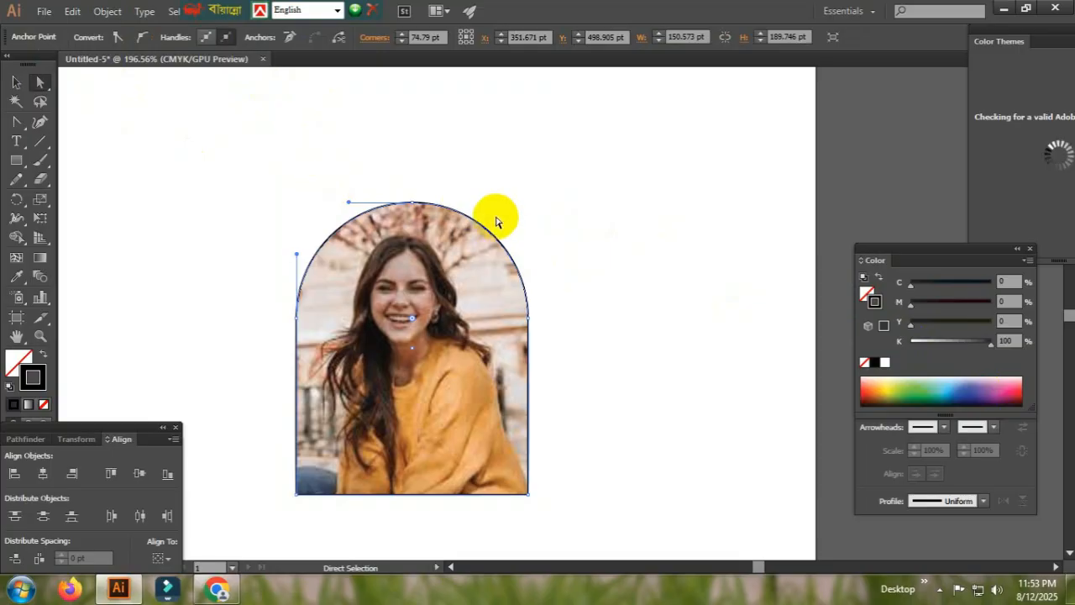
# - Bring up the stroke settings and set the arch outline's weight to 4 pt
pyautogui.moveTo(202, 9); pyautogui.dragTo(623, 9)
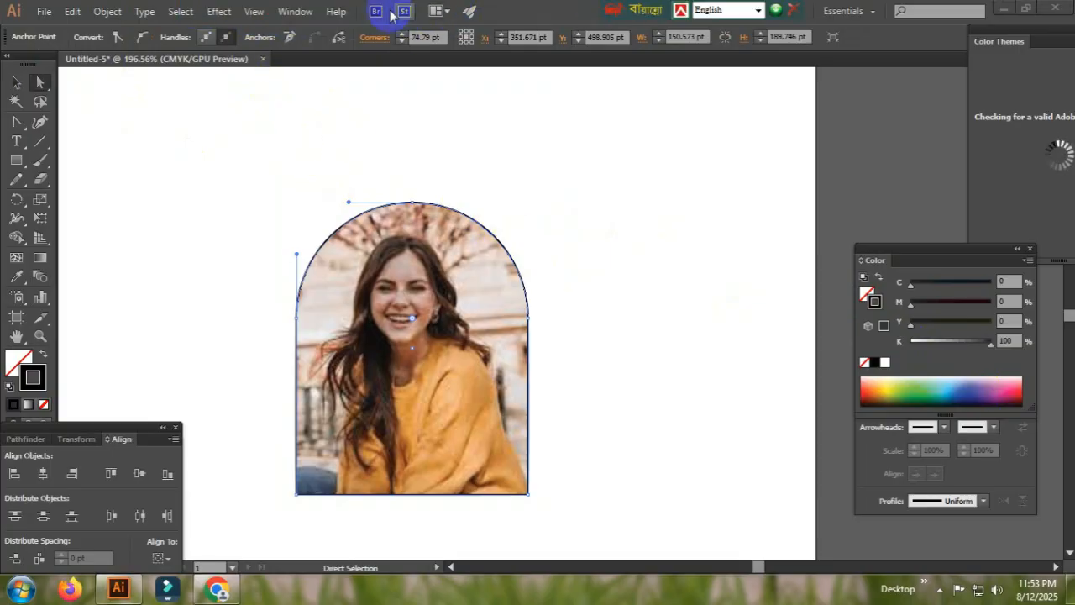
pyautogui.click(296, 11)
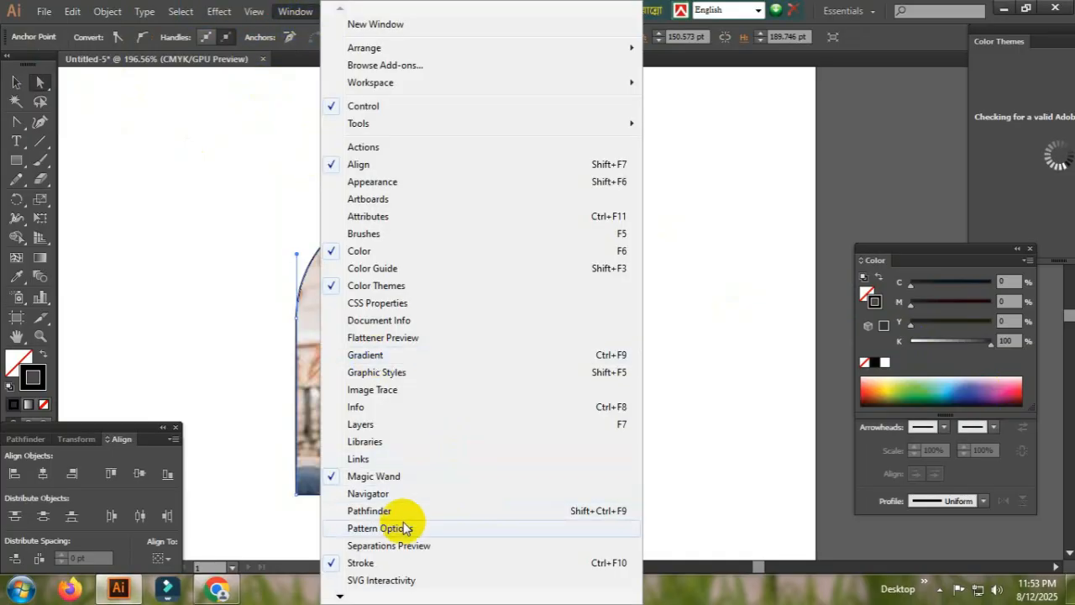
pyautogui.click(381, 563)
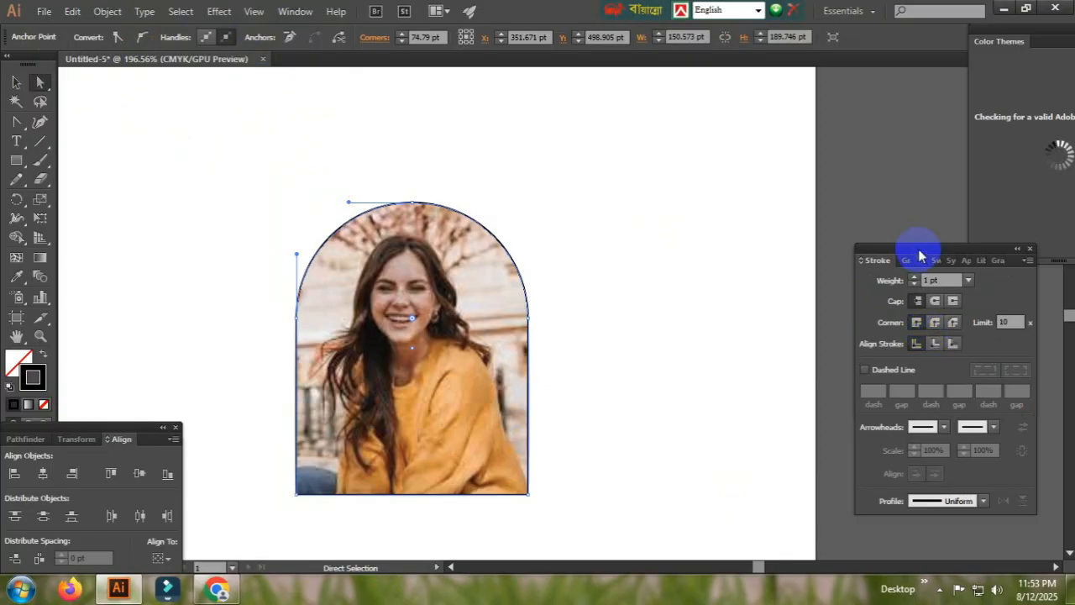
pyautogui.moveTo(907, 247); pyautogui.dragTo(669, 132)
pyautogui.click(712, 163)
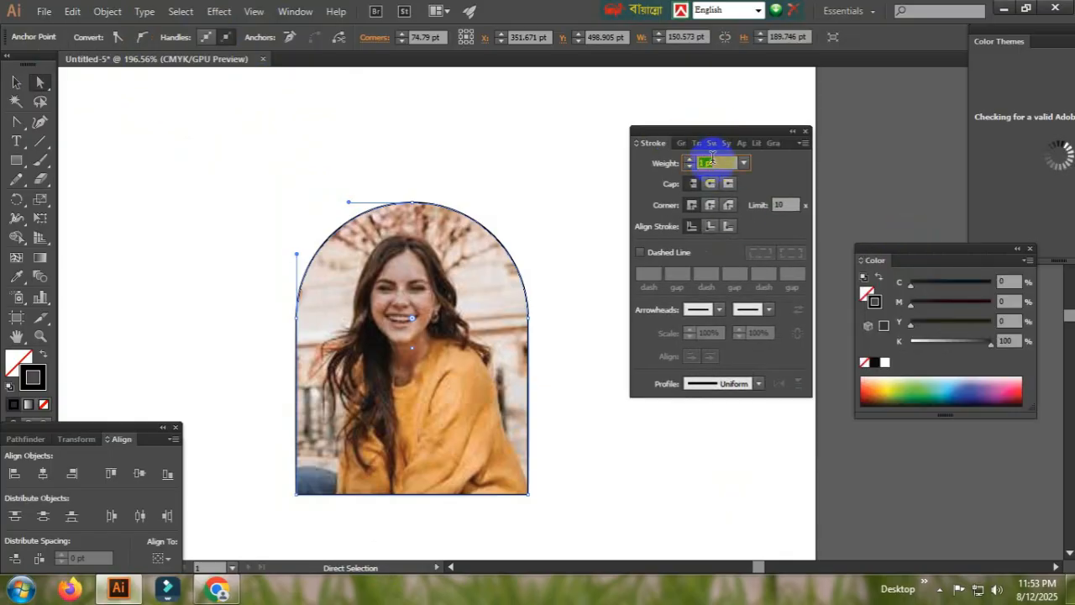
pyautogui.press('Up')
pyautogui.press('Up')
pyautogui.press('Up')
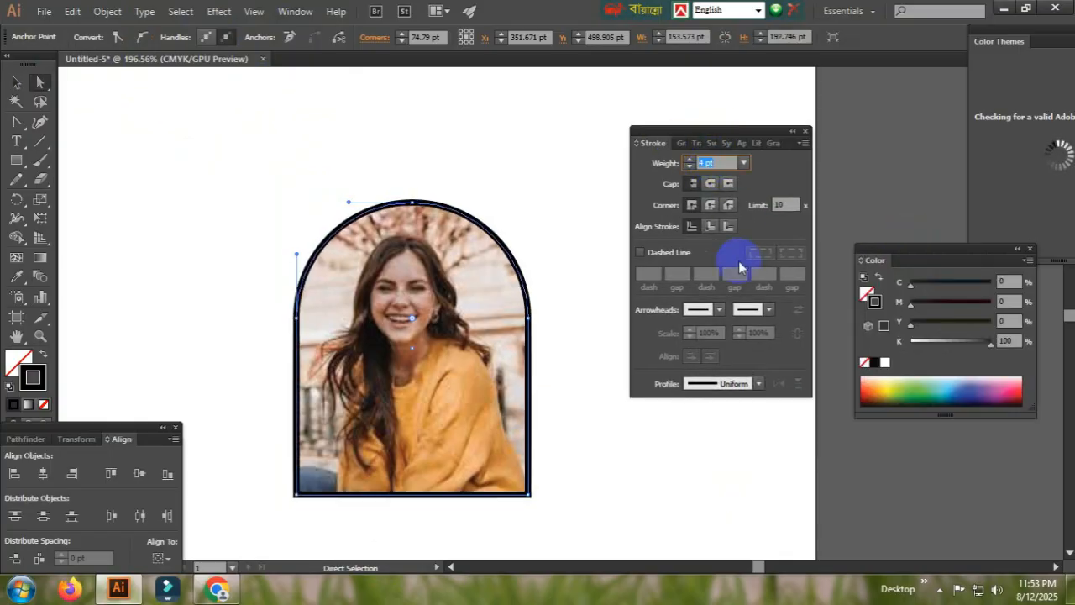
# - Change the arch outline's stroke color to red and deselect the artwork
pyautogui.moveTo(961, 342); pyautogui.dragTo(909, 343)
pyautogui.moveTo(977, 324)
pyautogui.mouseDown()
pyautogui.moveTo(1008, 322)
pyautogui.moveTo(994, 303)
pyautogui.mouseUp()
pyautogui.moveTo(964, 311)
pyautogui.mouseDown()
pyautogui.moveTo(953, 309)
pyautogui.moveTo(1000, 301)
pyautogui.mouseUp()
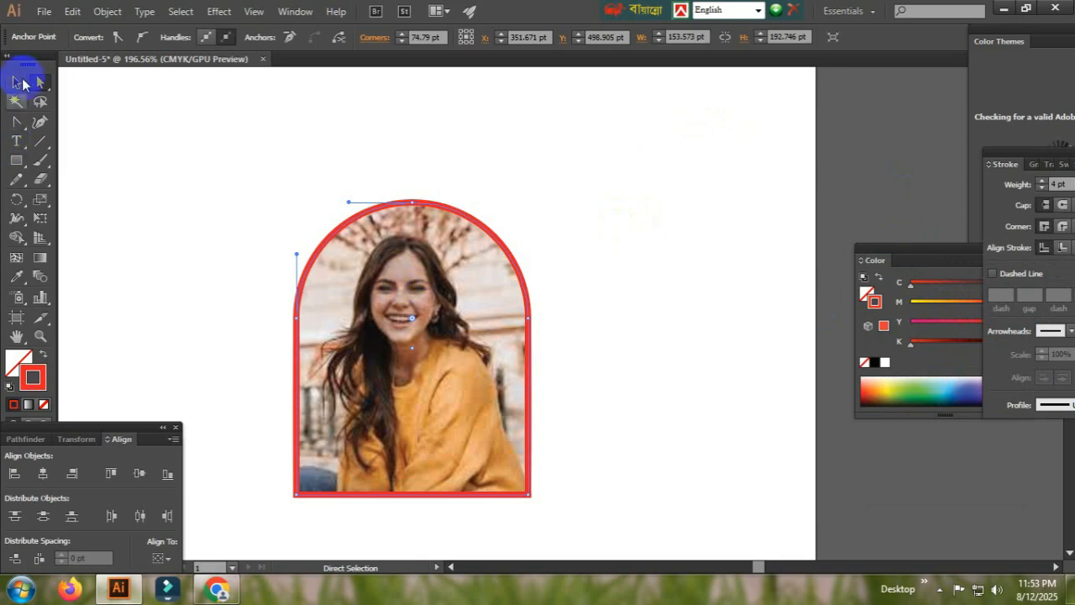
pyautogui.click(16, 81)
pyautogui.click(617, 244)
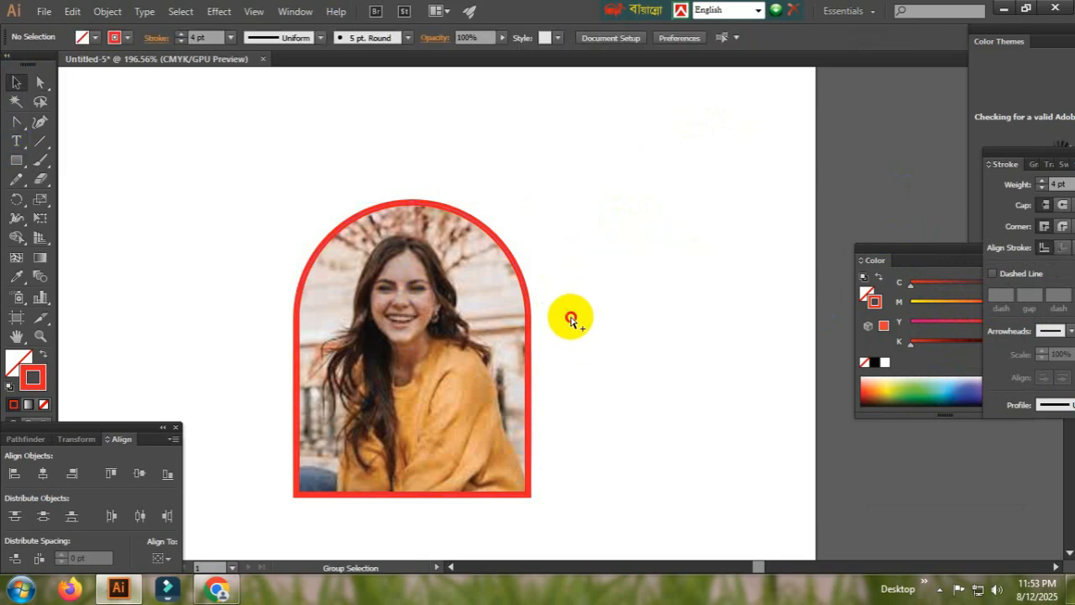
# - Move the framed photo a short distance to the left on the artboard
pyautogui.hotkey('ctrl', '-')
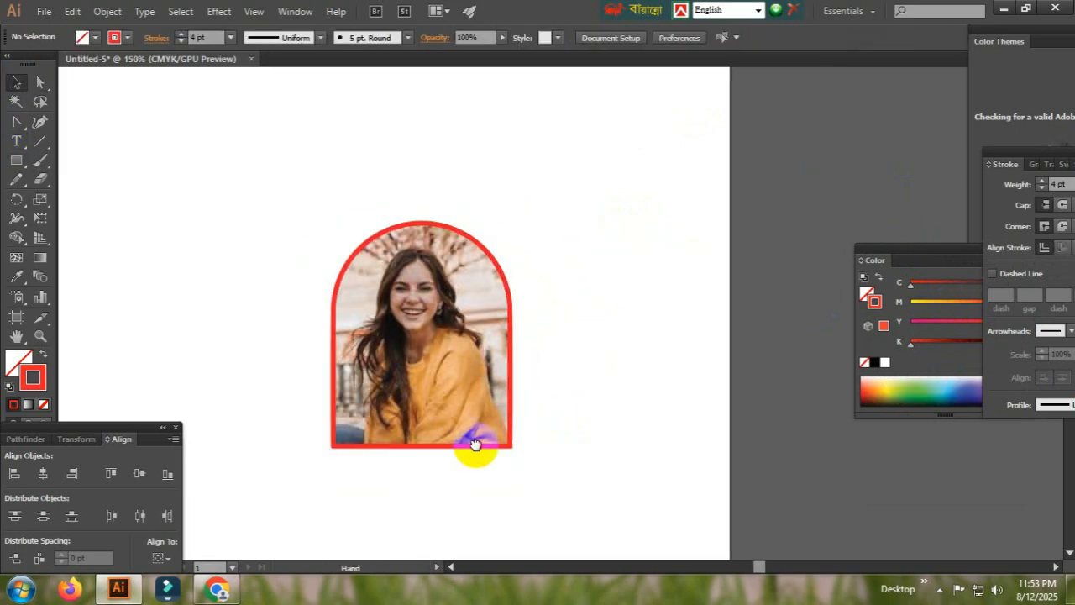
pyautogui.moveTo(473, 444); pyautogui.dragTo(530, 398)
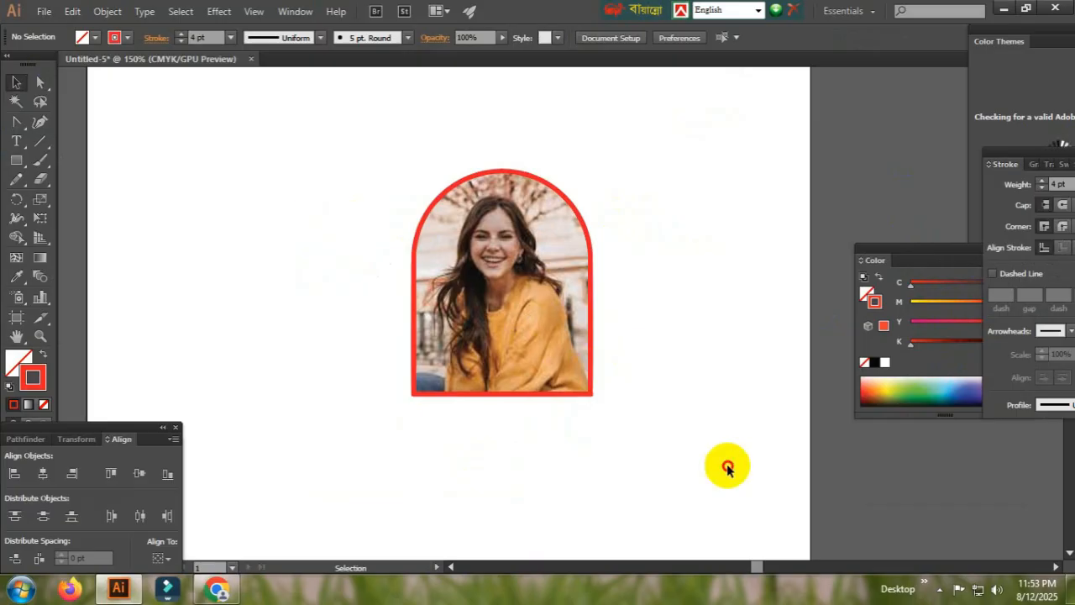
pyautogui.moveTo(727, 465); pyautogui.dragTo(378, 244)
pyautogui.moveTo(529, 345); pyautogui.dragTo(512, 346)
pyautogui.click(701, 373)
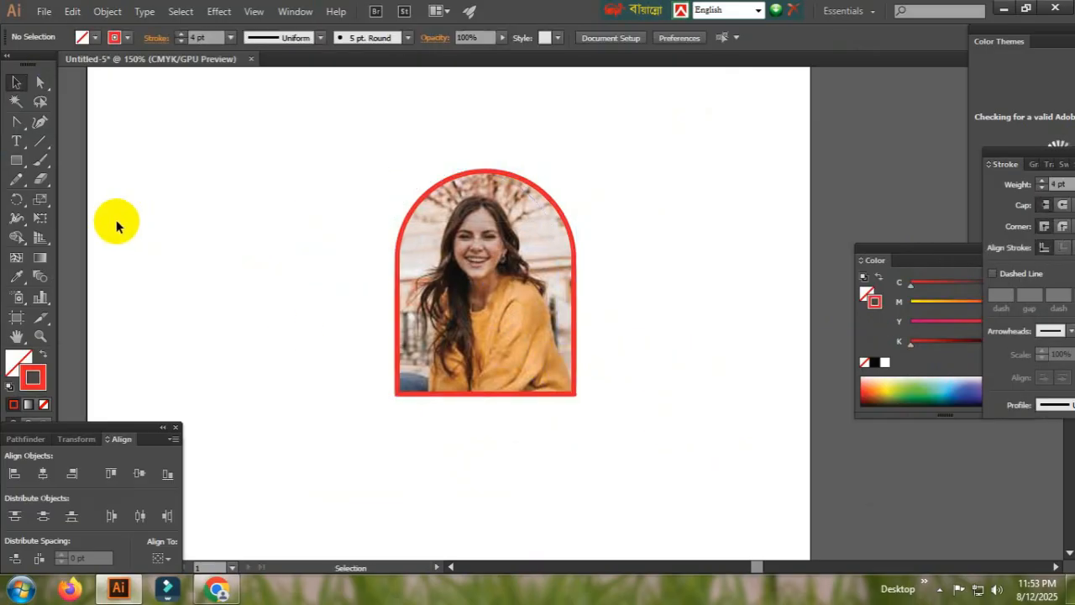
# - Draw a narrow upright rectangle about 47 by 135 pt hanging from the middle of the arch's bottom edge
pyautogui.click(17, 163)
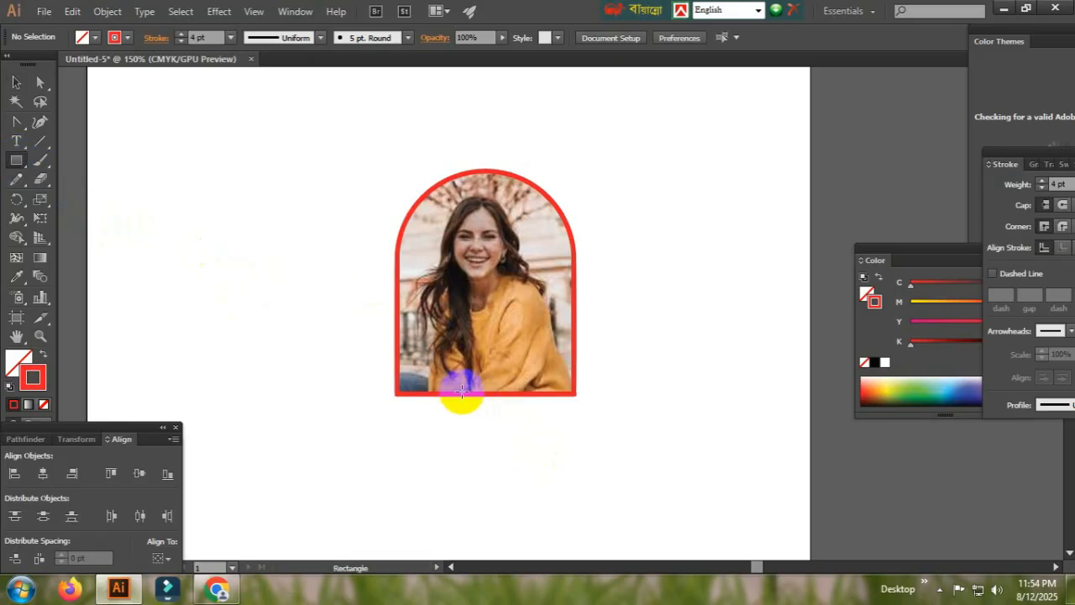
pyautogui.moveTo(459, 387); pyautogui.dragTo(514, 547)
pyautogui.click(15, 83)
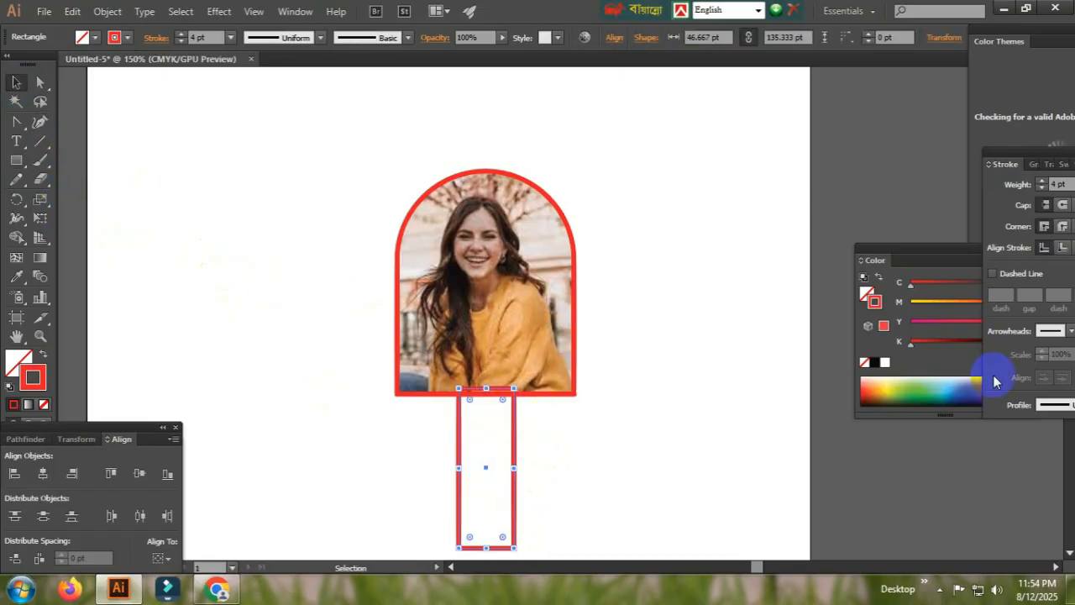
# - Give the narrow rectangle a black stroke and a black fill
pyautogui.click(875, 363)
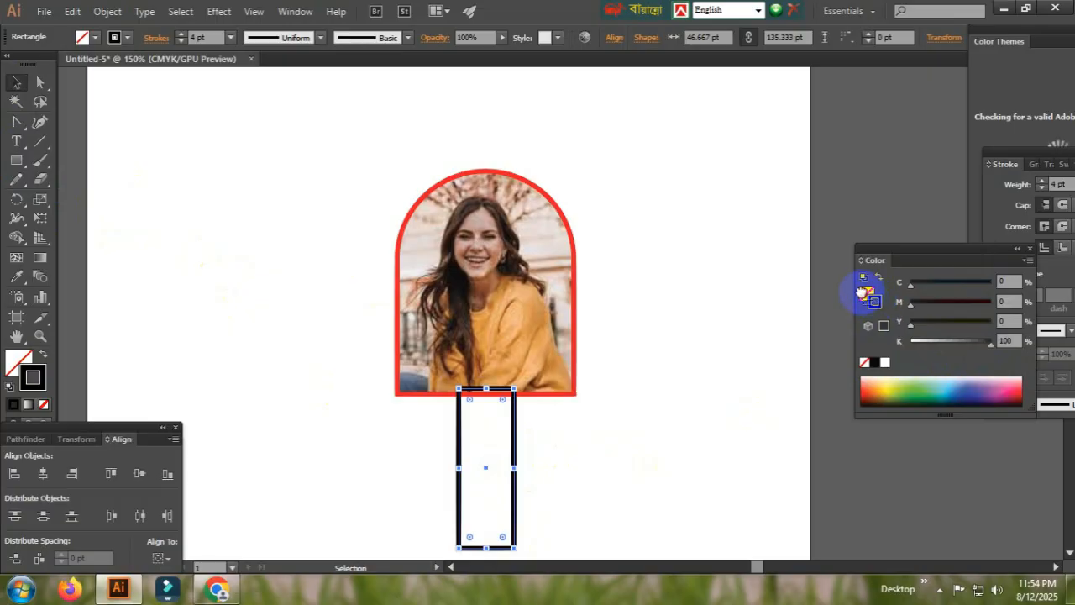
pyautogui.moveTo(861, 293); pyautogui.dragTo(864, 293)
pyautogui.click(448, 447)
# - Shift the black bar slightly to the left, and center it and the framed photo horizontally on each other
pyautogui.moveTo(481, 422); pyautogui.dragTo(474, 424)
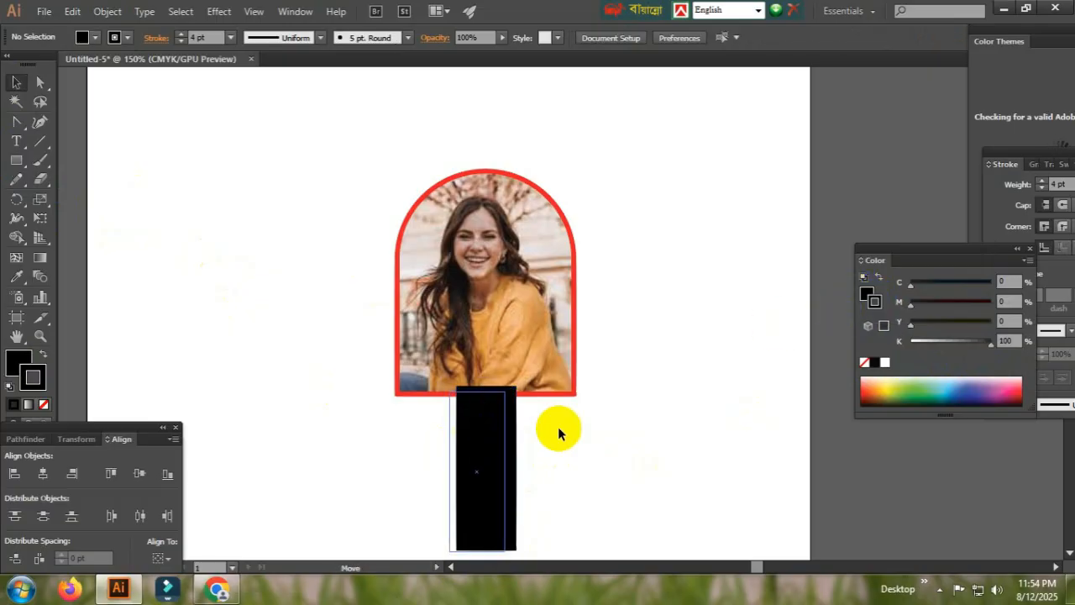
pyautogui.click(324, 422)
pyautogui.hotkey('ctrl', 'a')
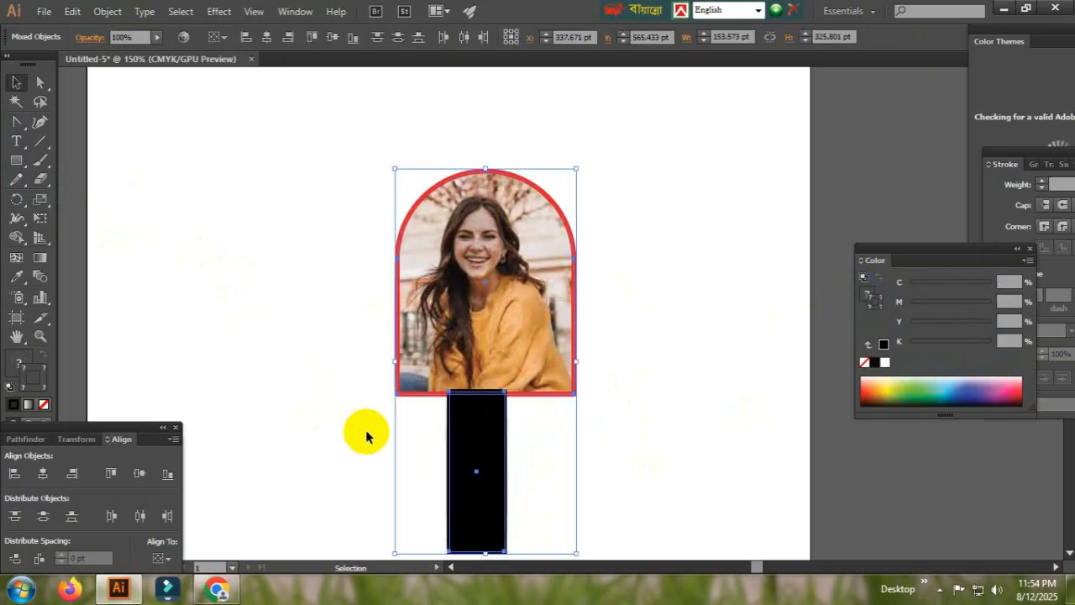
pyautogui.click(50, 474)
pyautogui.click(273, 321)
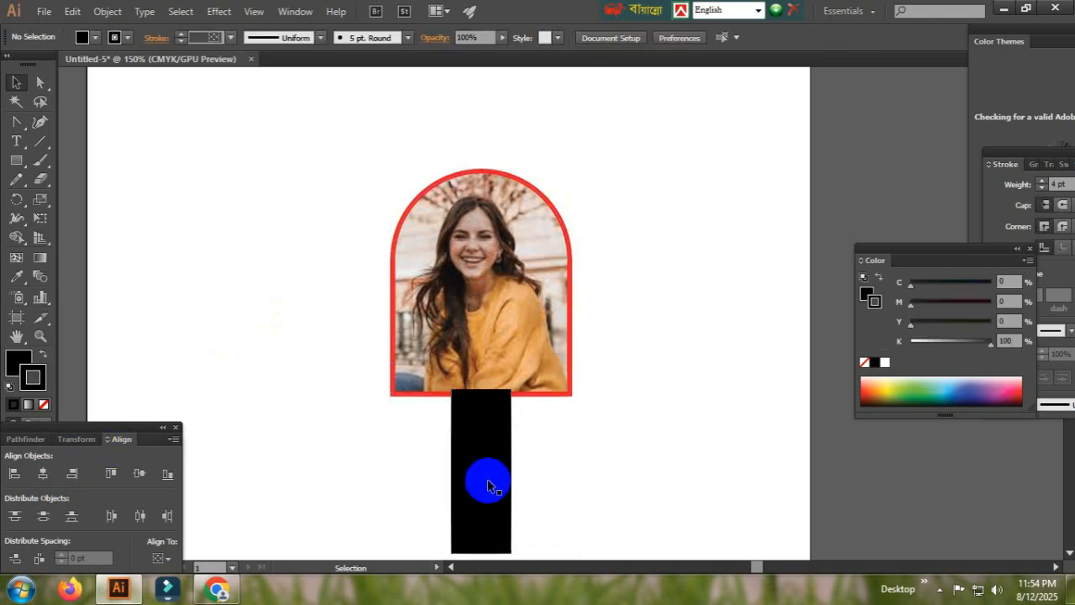
# - Narrow the black bar to about 30 pt wide and align it with the framed photo by their horizontal centers
pyautogui.click(503, 452)
pyautogui.moveTo(510, 474); pyautogui.dragTo(495, 447)
pyautogui.moveTo(613, 366); pyautogui.dragTo(399, 432)
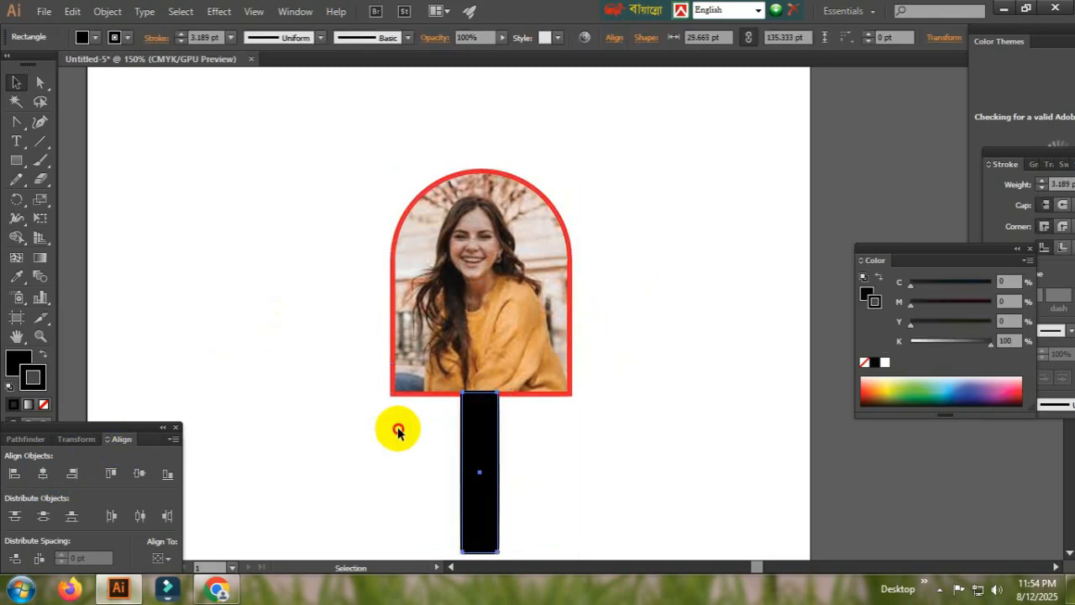
pyautogui.click(35, 474)
pyautogui.click(200, 299)
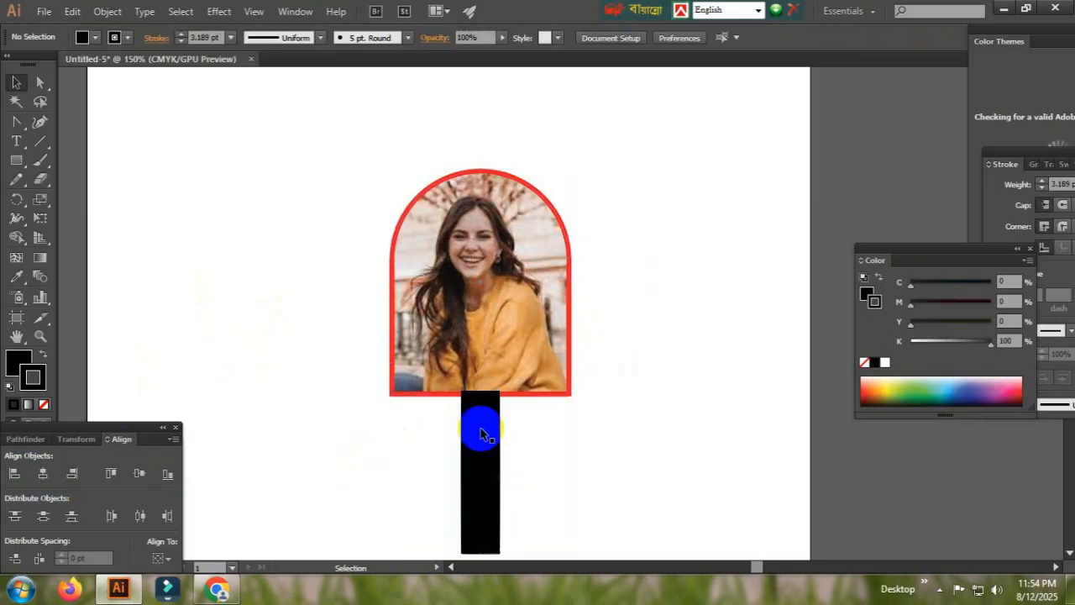
# - Send the black bar to the back, behind the framed photo
pyautogui.click(481, 431)
pyautogui.rightClick(479, 413)
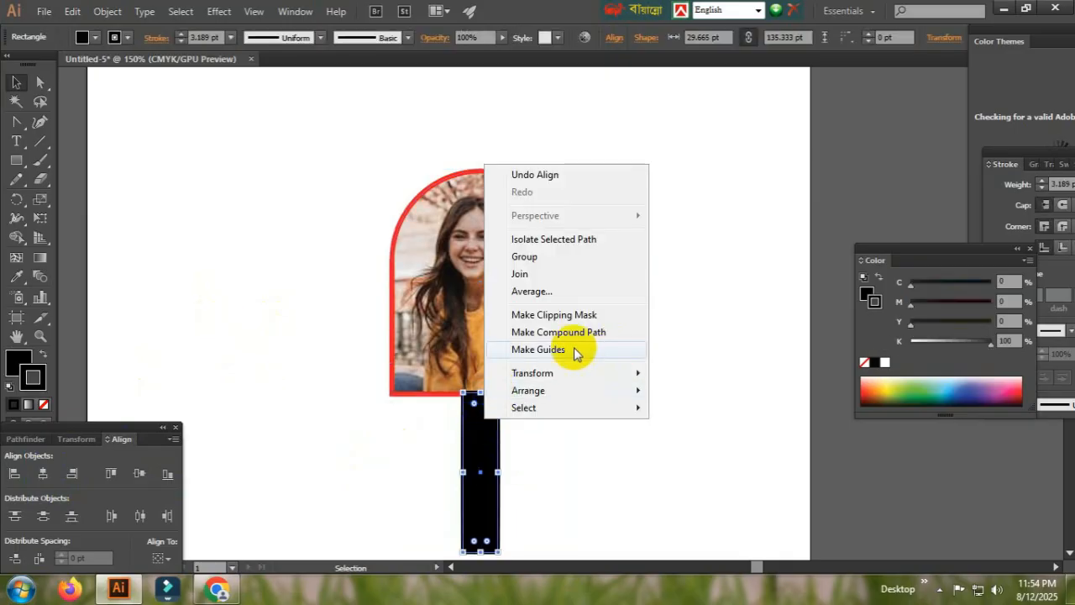
pyautogui.moveTo(536, 390)
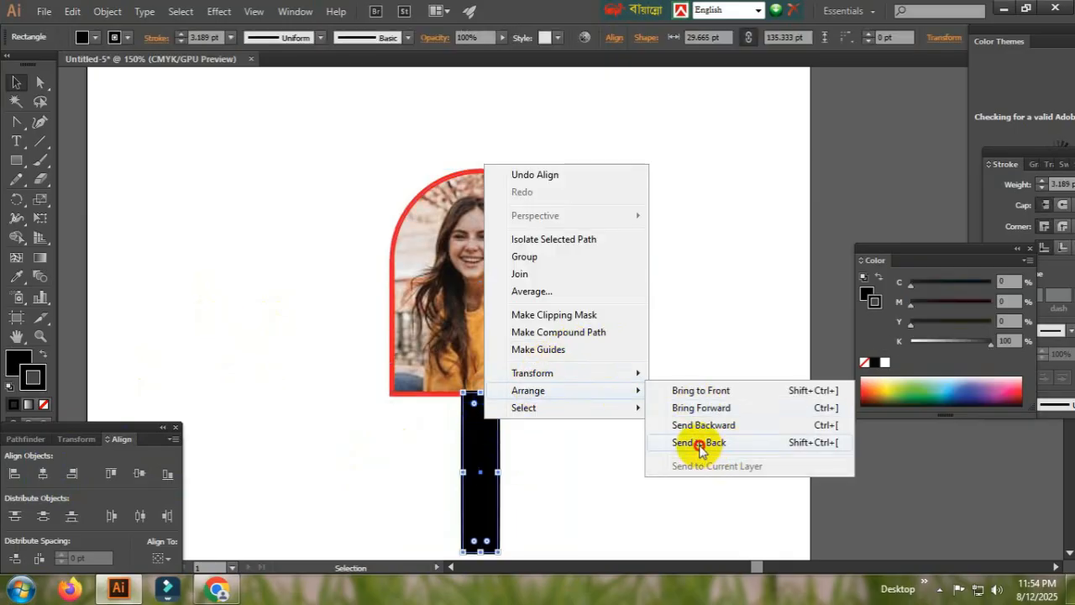
pyautogui.click(636, 442)
pyautogui.click(565, 480)
# - Narrow the black bar further to about 16 pt, center it horizontally under the framed photo, and reselect the bar
pyautogui.scroll(-2, 588, 450)
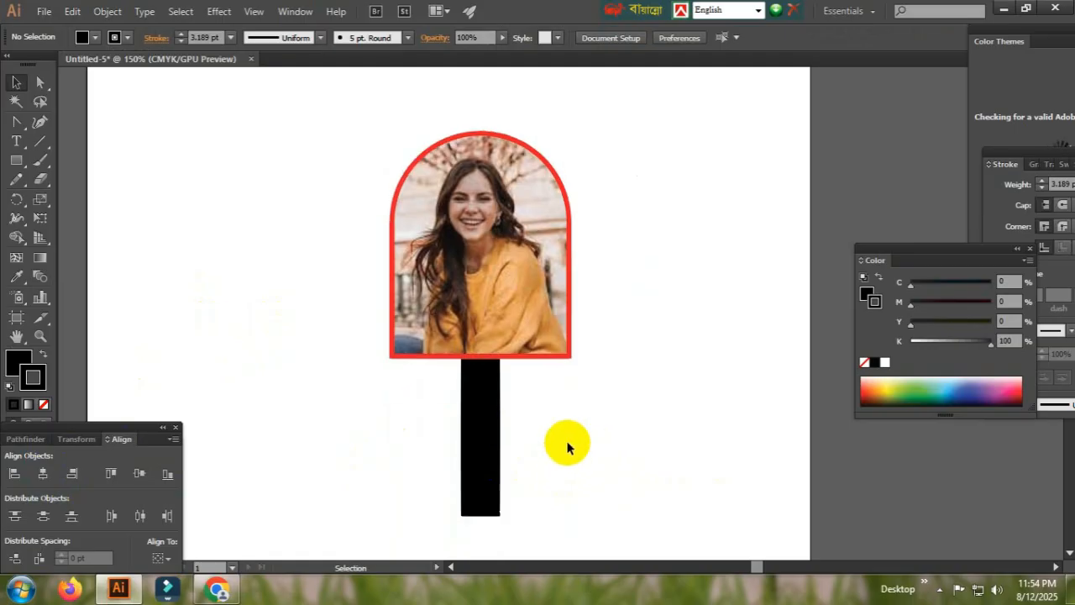
pyautogui.click(494, 406)
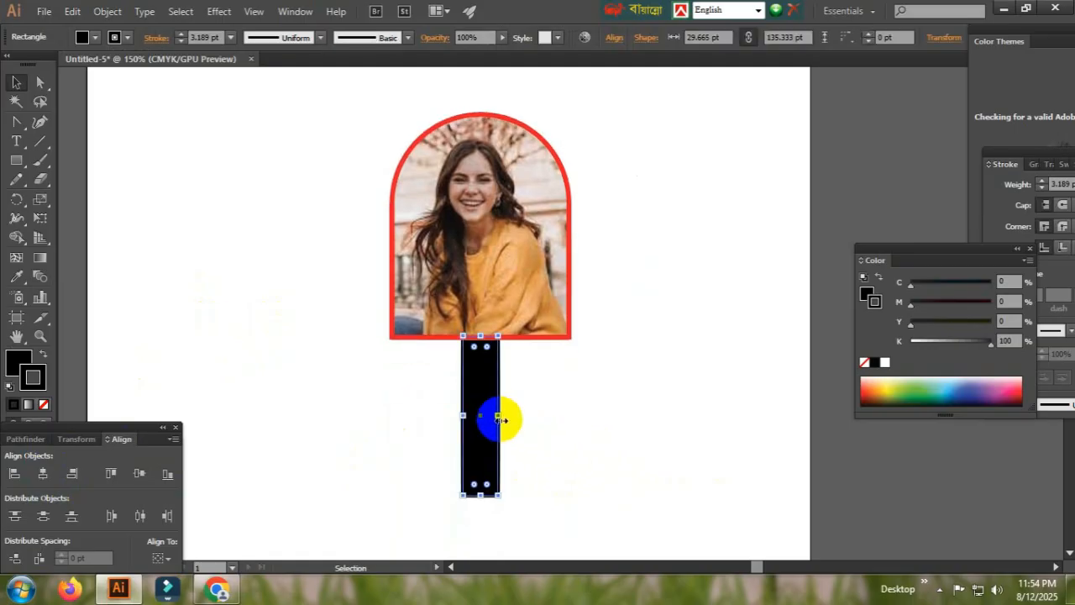
pyautogui.moveTo(501, 418); pyautogui.dragTo(483, 417)
pyautogui.moveTo(704, 401); pyautogui.dragTo(342, 260)
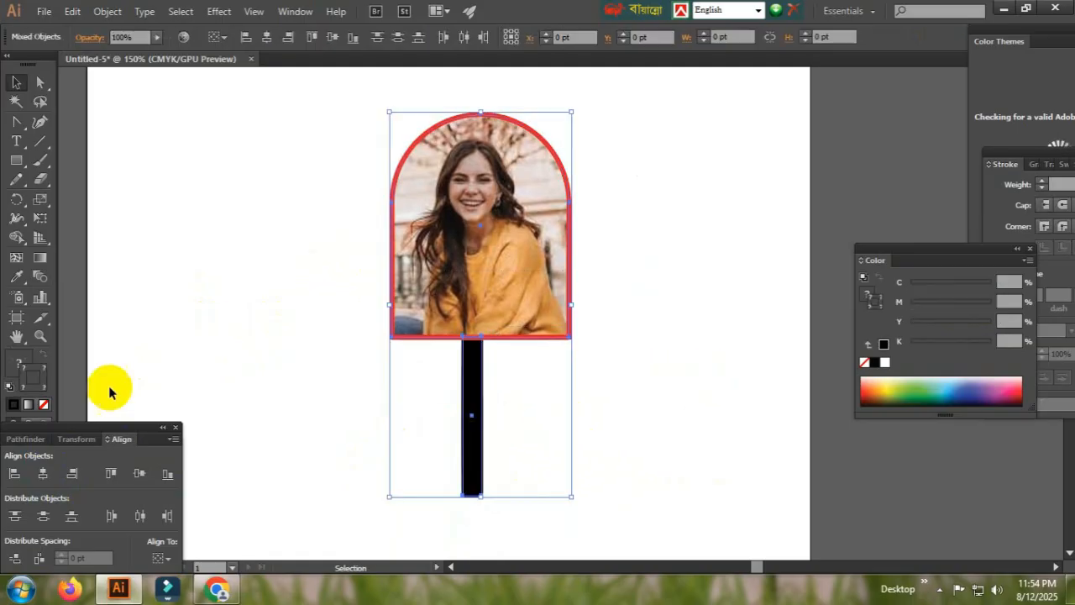
pyautogui.click(43, 475)
pyautogui.click(161, 300)
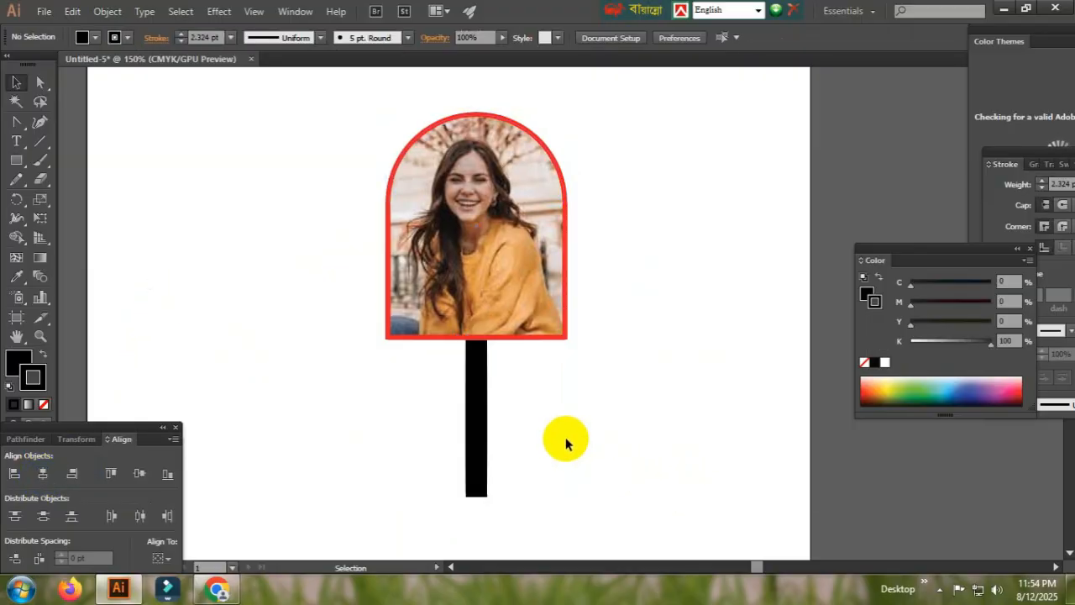
pyautogui.click(472, 408)
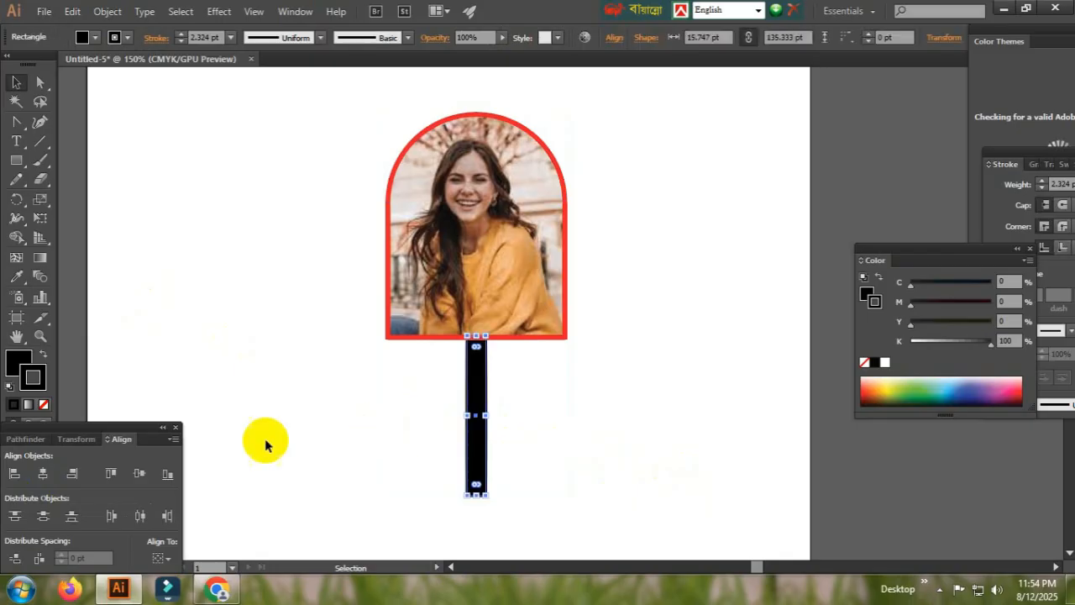
# - Sample a colour from the framed photo's lower edge for the bar, and adjust its fill to C 0, M 100, Y 100, K 14.51
pyautogui.click(16, 276)
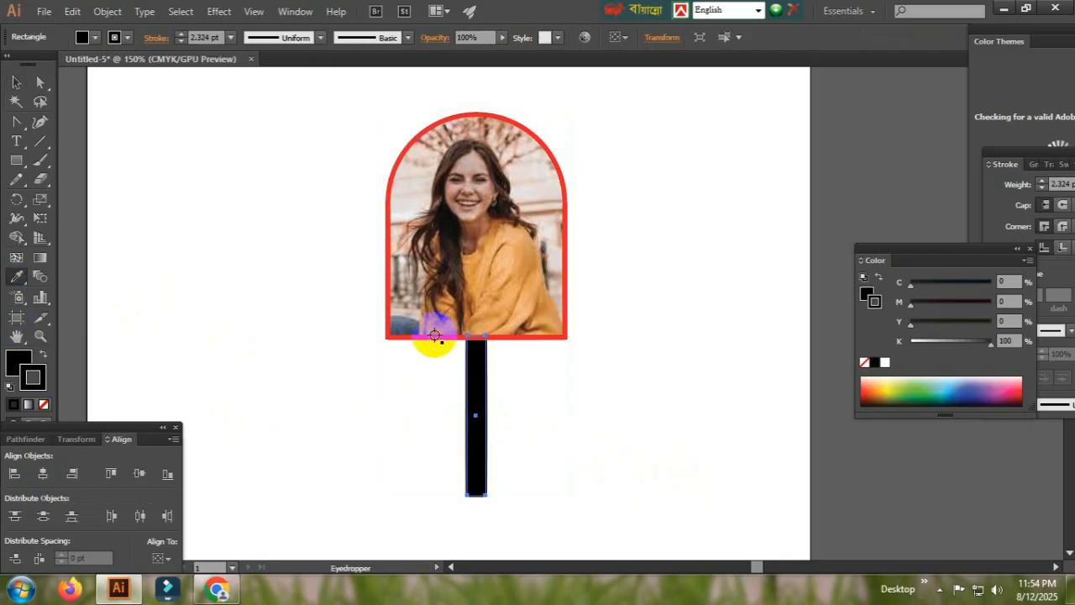
pyautogui.click(435, 335)
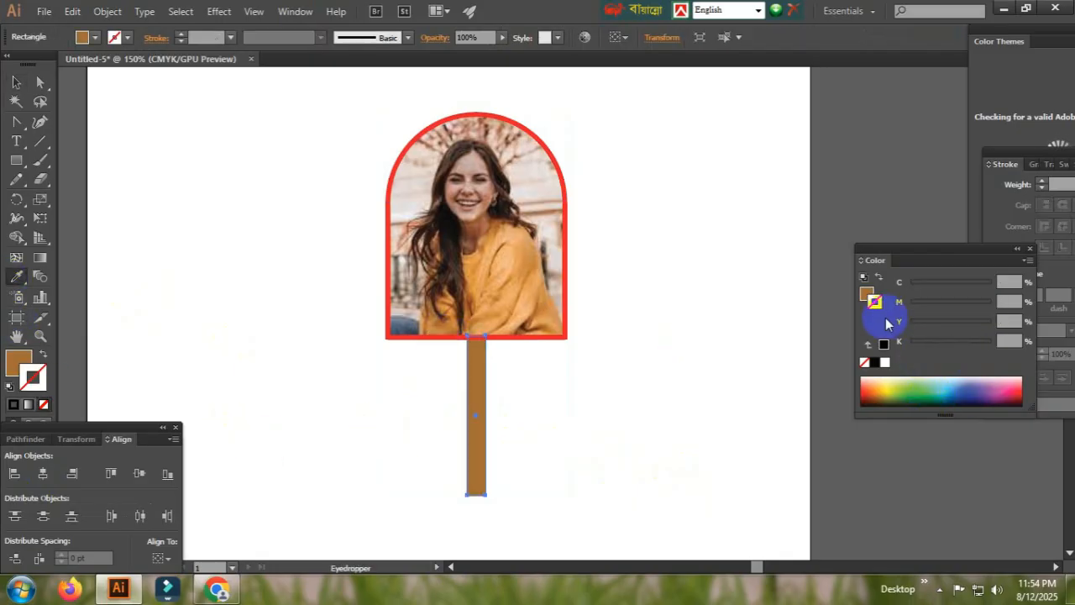
pyautogui.click(869, 294)
pyautogui.moveTo(975, 303); pyautogui.dragTo(994, 302)
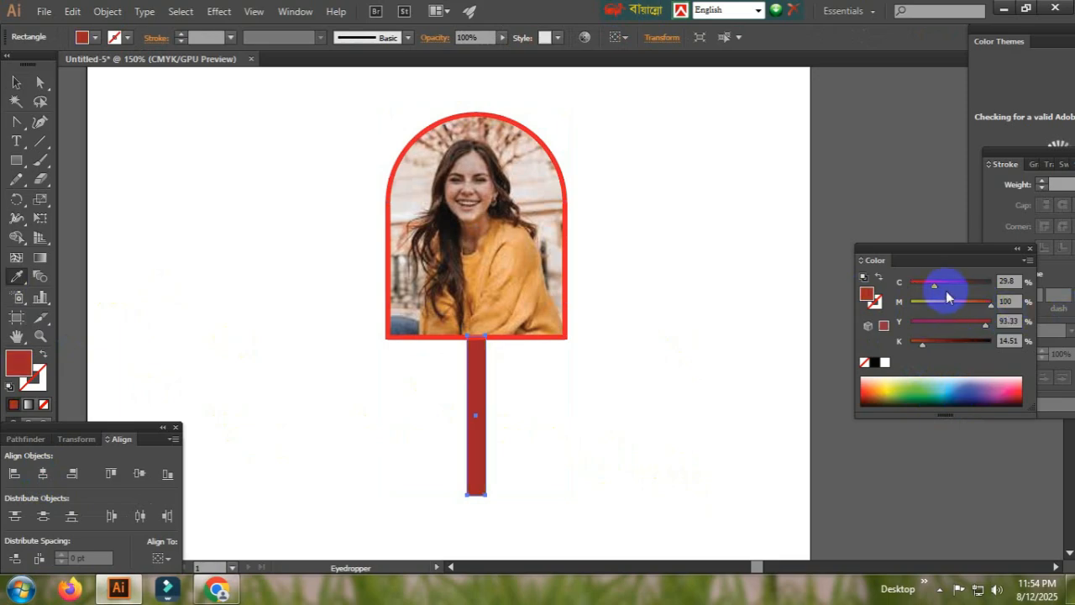
pyautogui.moveTo(934, 285); pyautogui.dragTo(909, 285)
pyautogui.moveTo(987, 334); pyautogui.dragTo(994, 333)
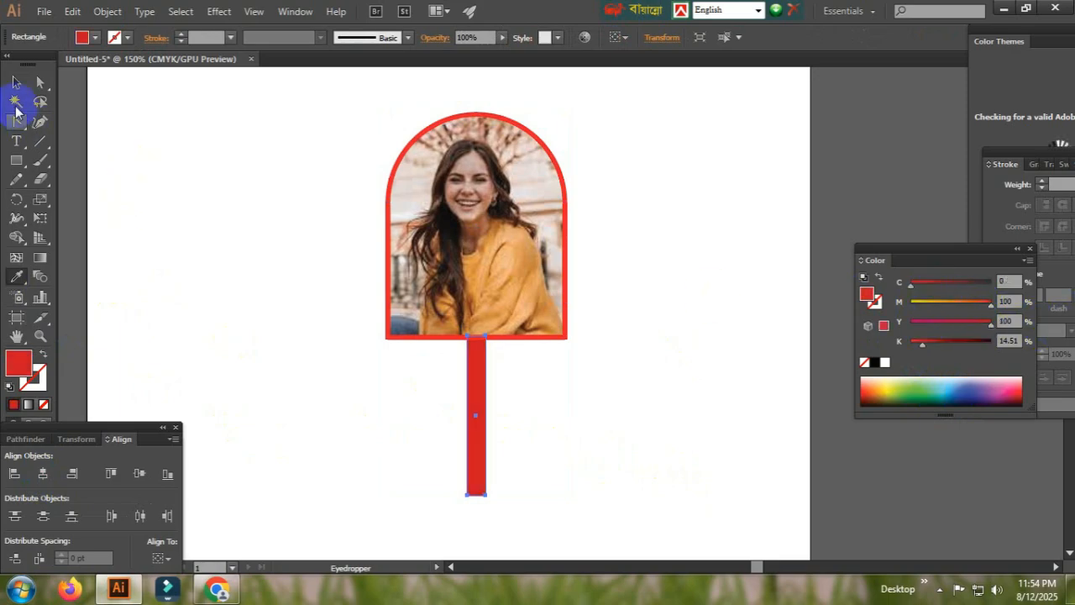
pyautogui.click(12, 84)
pyautogui.click(561, 448)
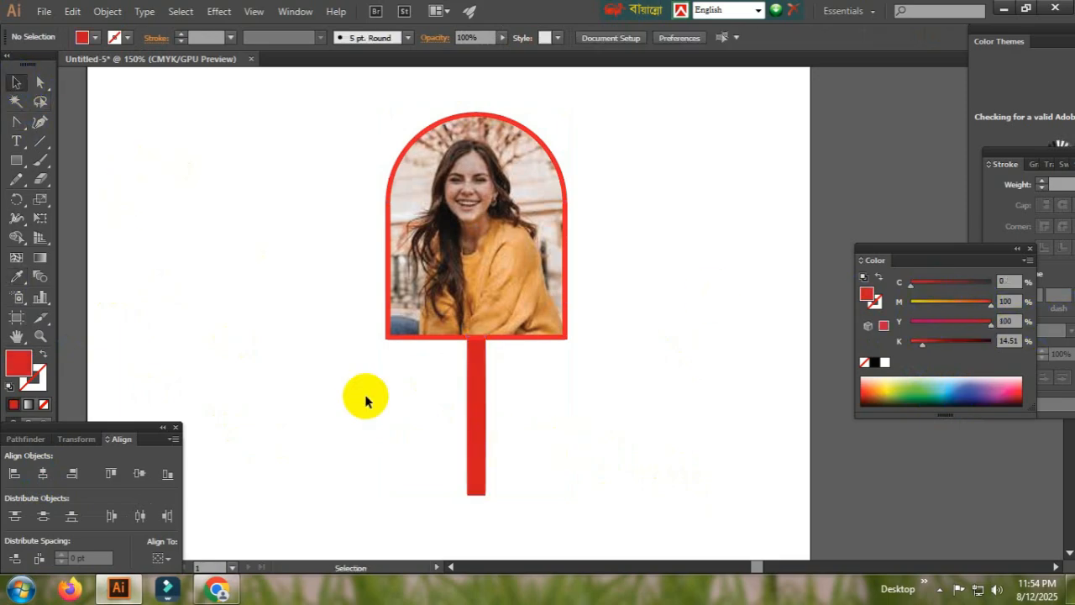
# - Move the framed photo and the red bar together slightly upward on the artboard, and deselect them
pyautogui.moveTo(272, 128); pyautogui.dragTo(829, 580)
pyautogui.hotkey('shift', 'Up')
pyautogui.click(688, 441)
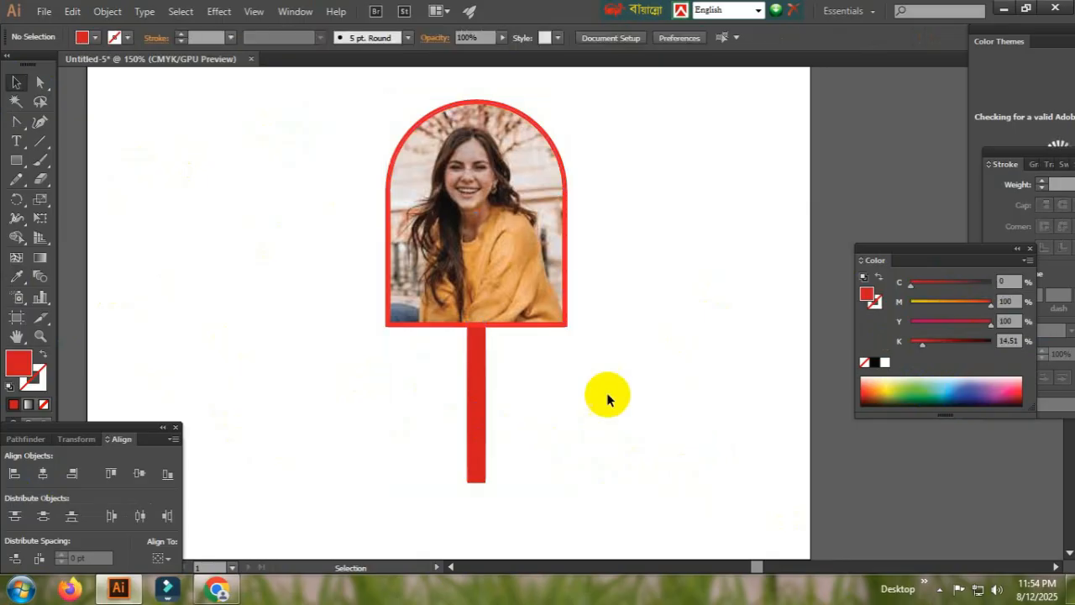
pyautogui.moveTo(223, 121); pyautogui.dragTo(689, 444)
pyautogui.click(689, 444)
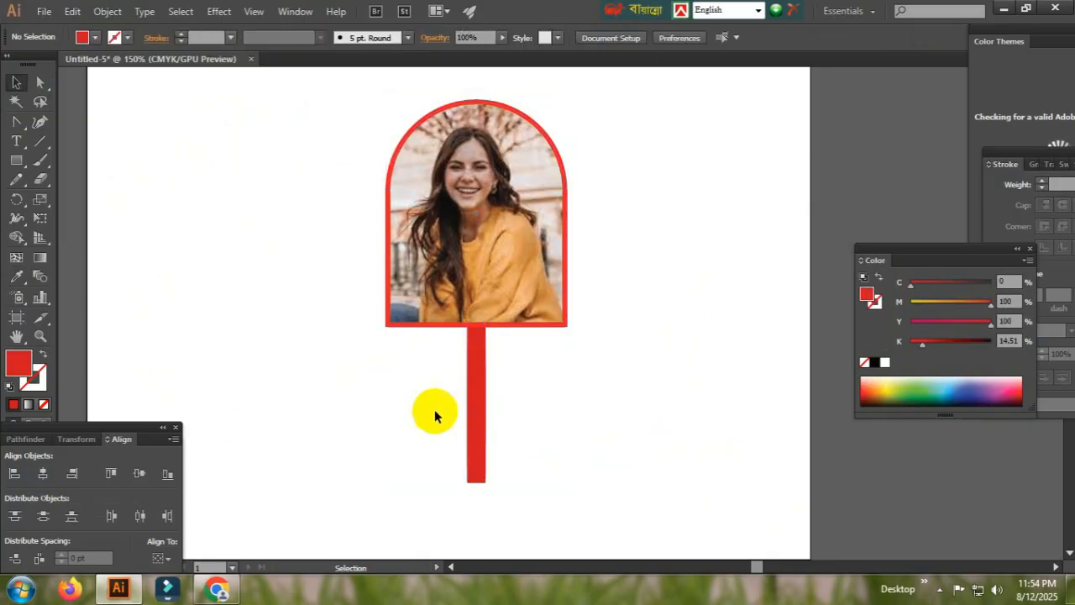
# - Round the two lower corners of the red bar with a 7.87 pt radius, and deselect it
pyautogui.click(37, 83)
pyautogui.moveTo(402, 500); pyautogui.dragTo(523, 463)
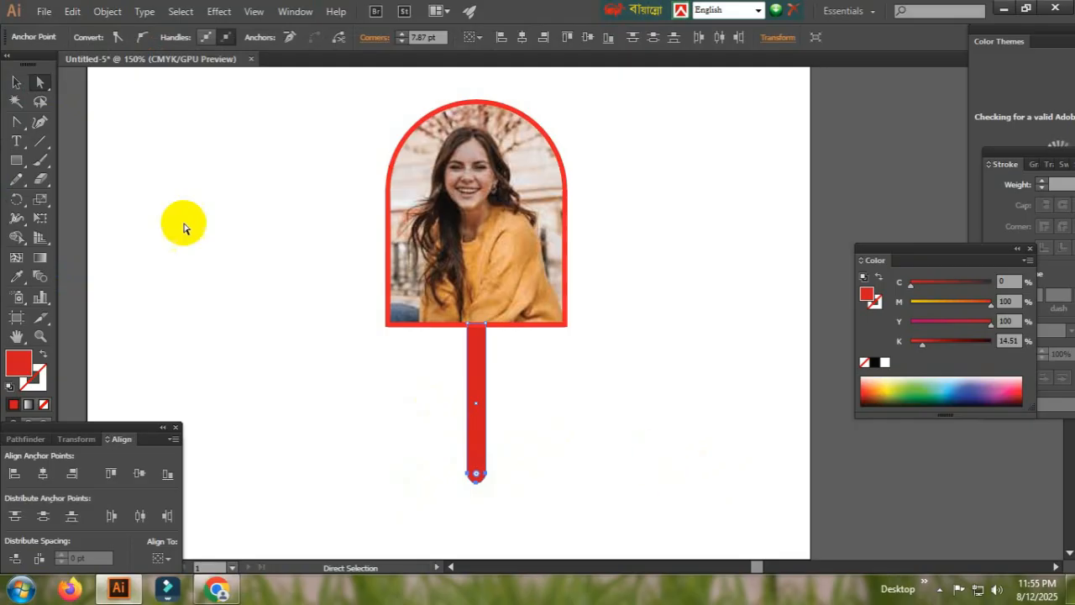
pyautogui.click(16, 83)
pyautogui.click(466, 401)
pyautogui.click(600, 397)
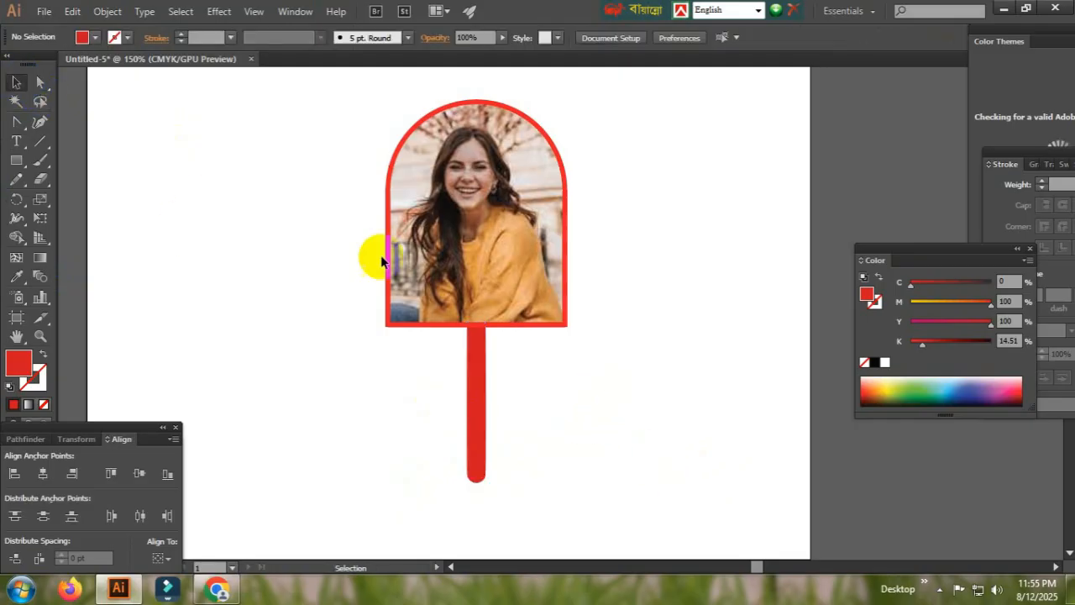
pyautogui.moveTo(242, 77); pyautogui.dragTo(735, 496)
pyautogui.scroll(1, 662, 412)
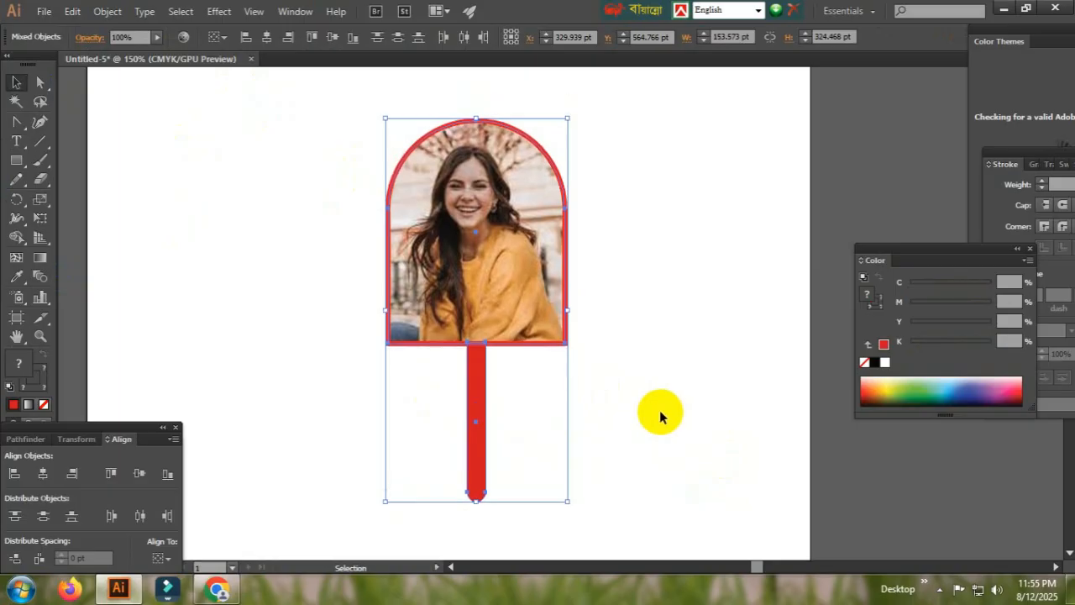
pyautogui.scroll(1, 658, 411)
pyautogui.click(657, 416)
pyautogui.moveTo(264, 160); pyautogui.dragTo(689, 439)
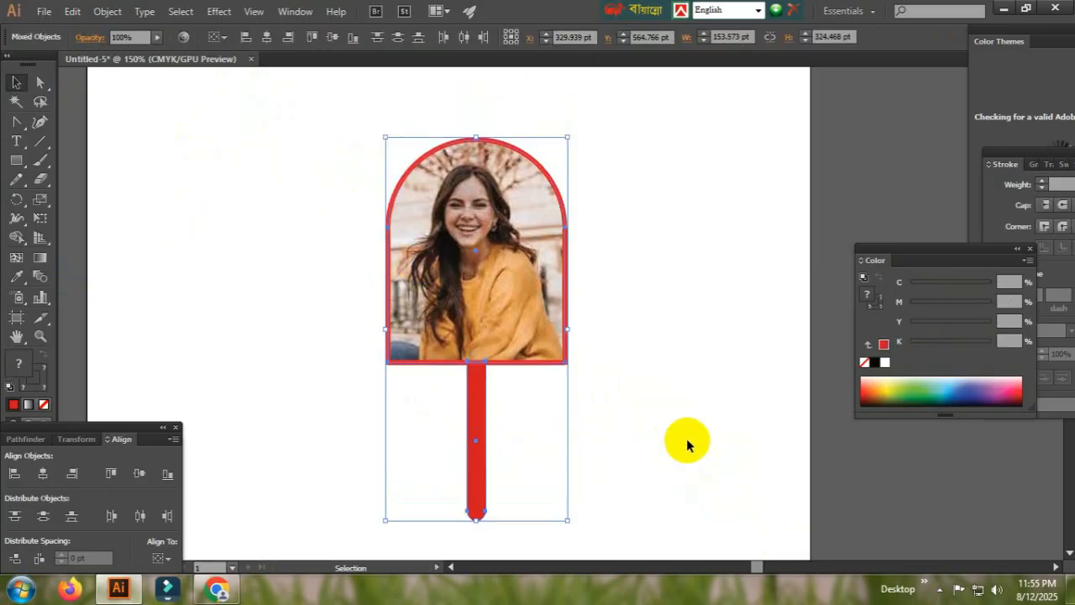
pyautogui.click(656, 416)
pyautogui.moveTo(212, 166); pyautogui.dragTo(679, 442)
pyautogui.click(676, 439)
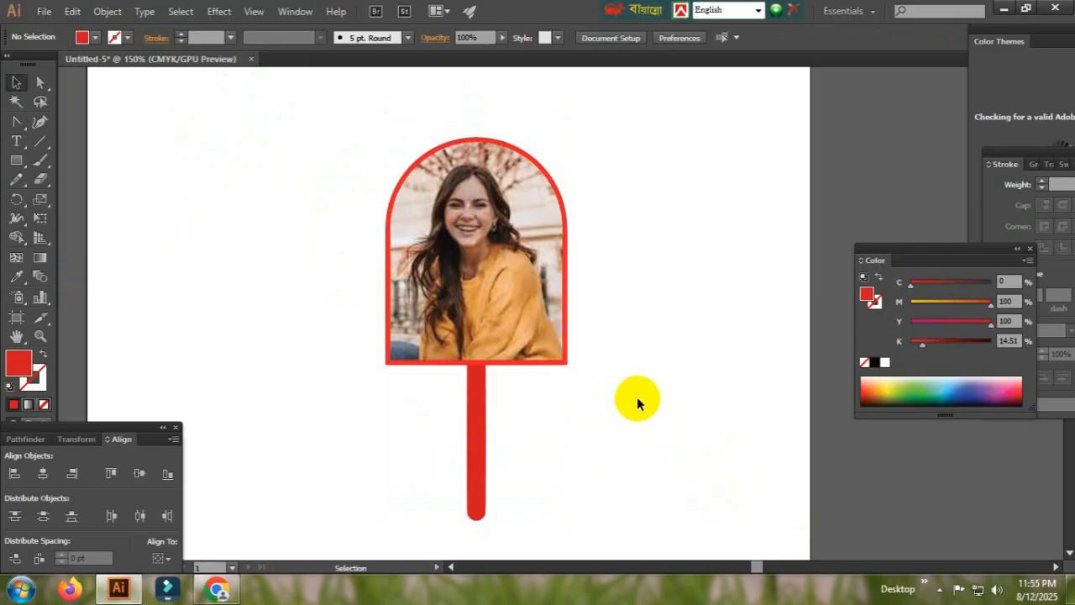